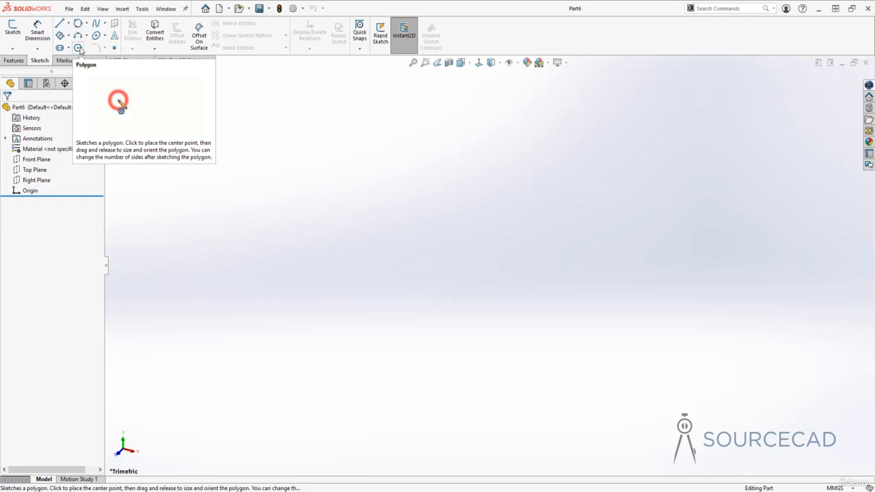
Sketch a six-sided polygon on the Front Plane, using the inscribed circle option, centred on the origin at 90°, circle diameter about 67 mm.
left_click(78, 49)
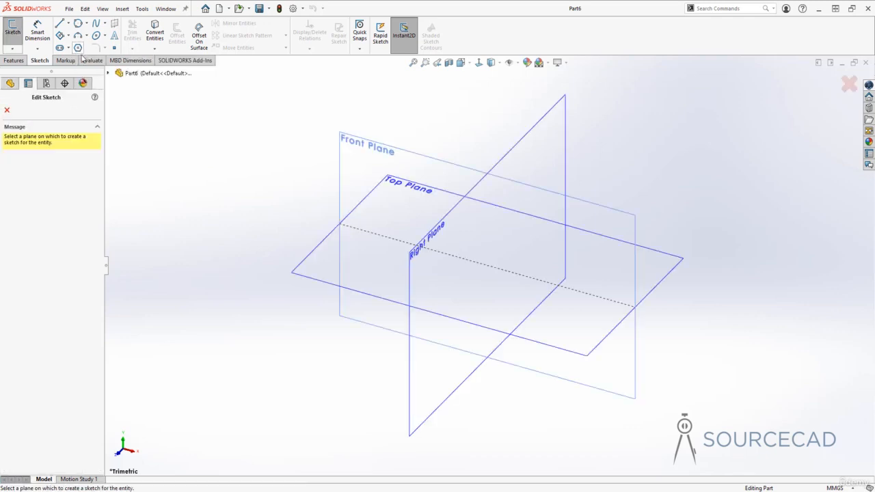
left_click(413, 162)
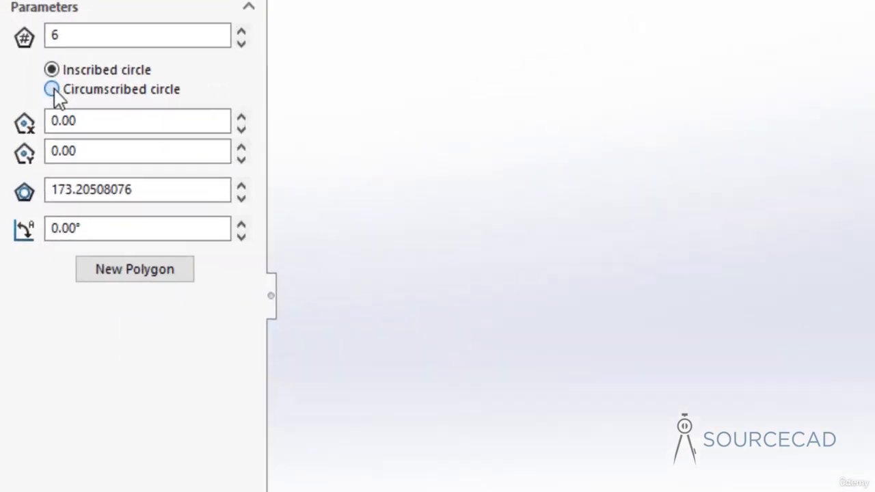
left_click(52, 89)
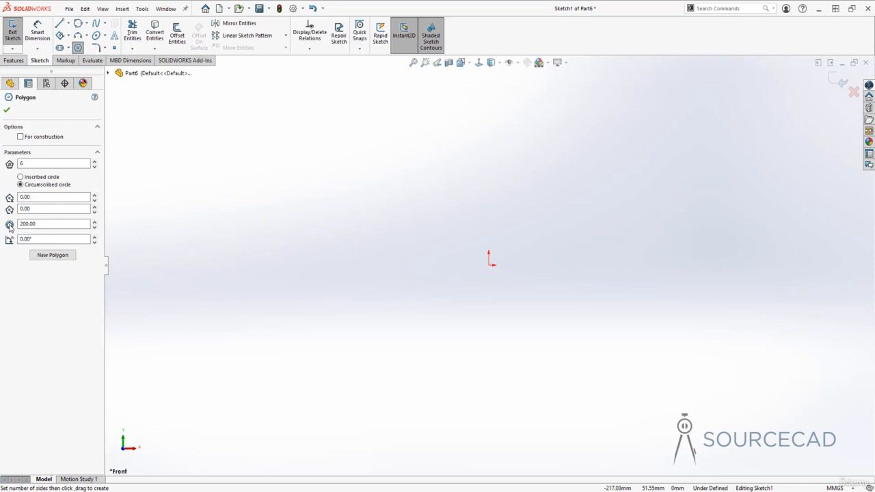
left_click(20, 177)
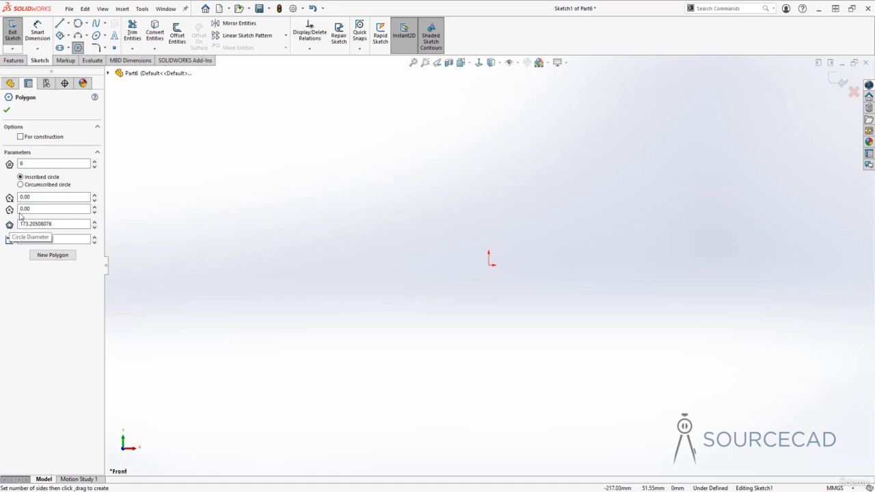
left_click(21, 185)
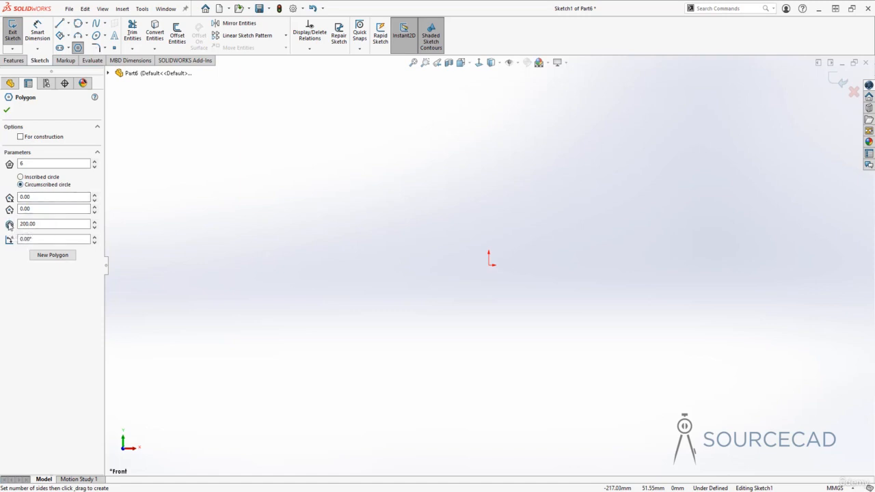
left_click(21, 177)
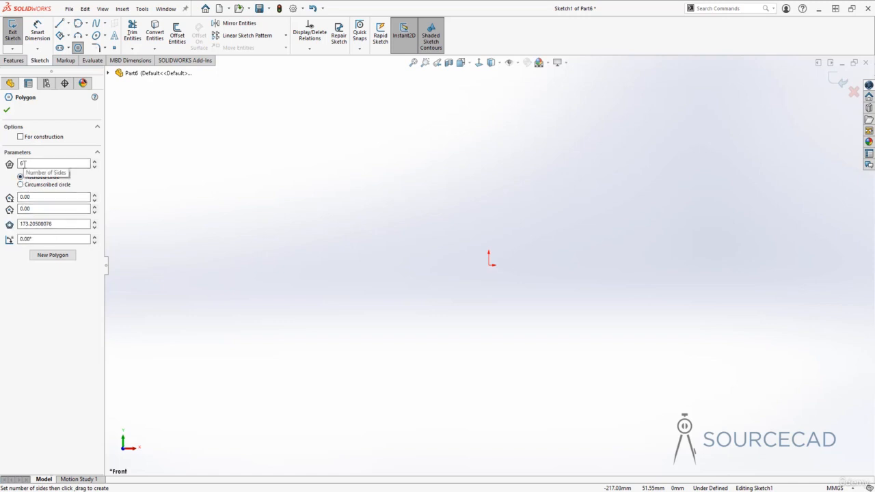
left_click(489, 265)
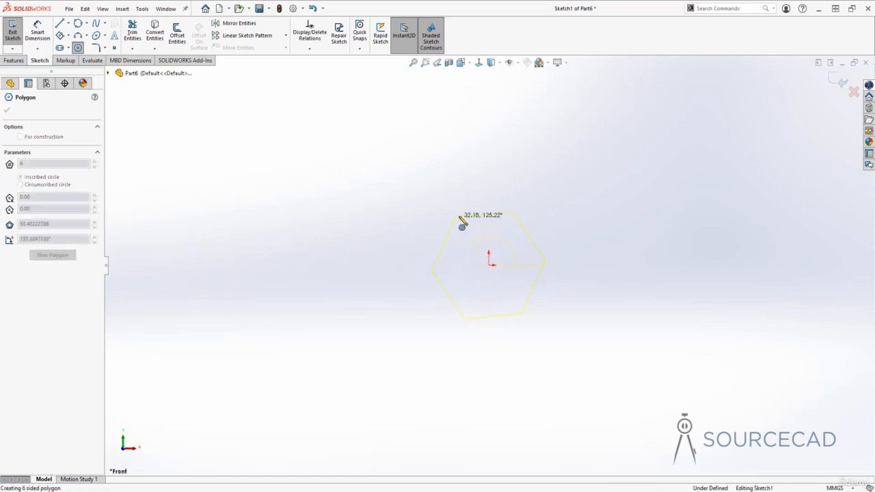
left_click(490, 196)
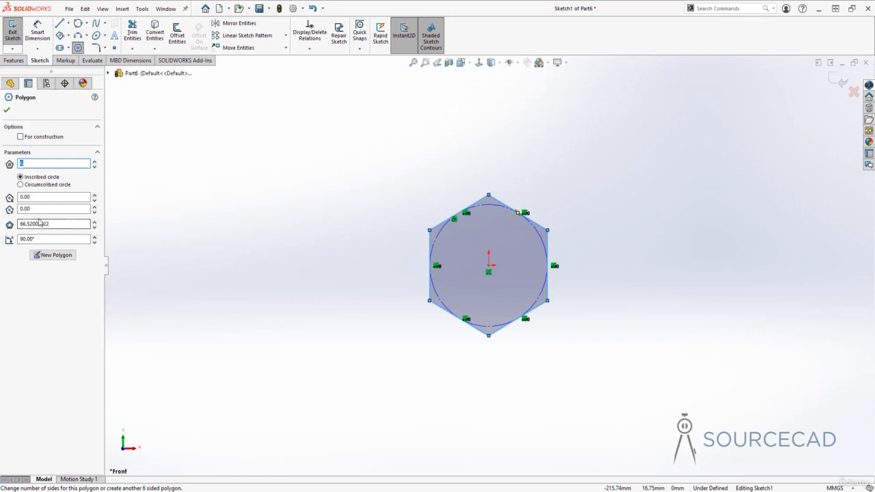
Set the hexagon's inscribed circle diameter to 50 mm and finish the Polygon command.
left_click_drag(57, 224, 19, 224)
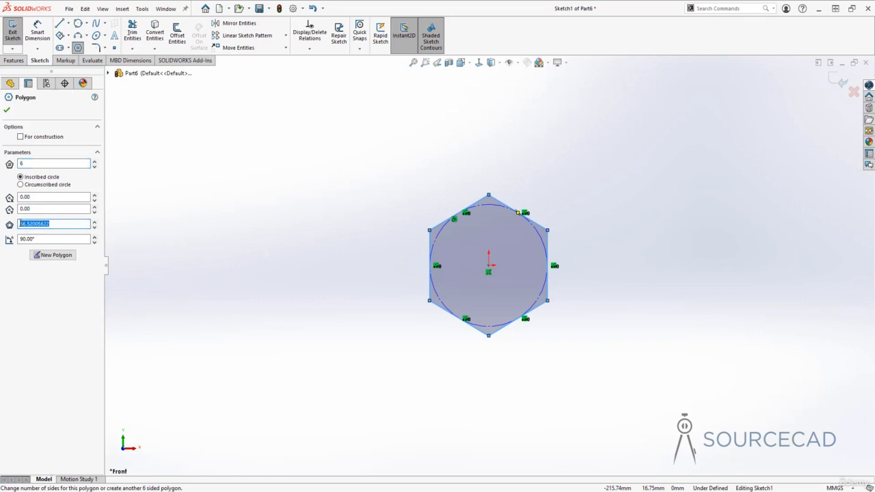
type("50")
key("Return")
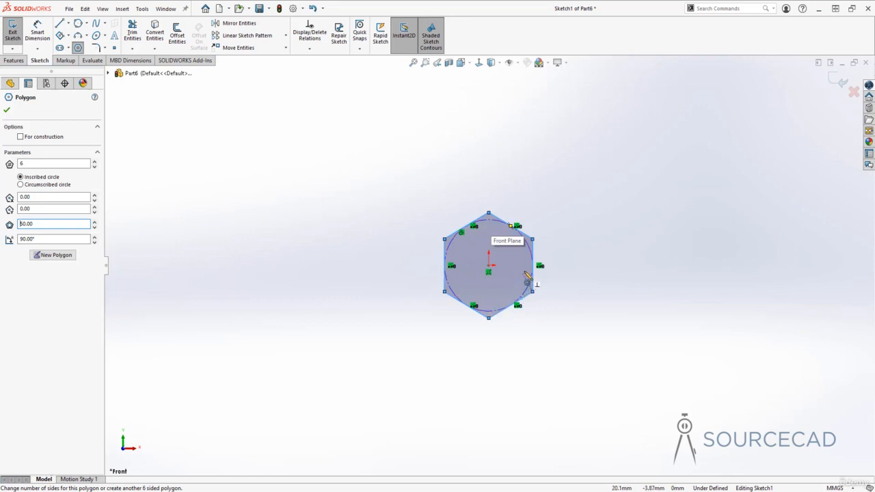
key("Escape")
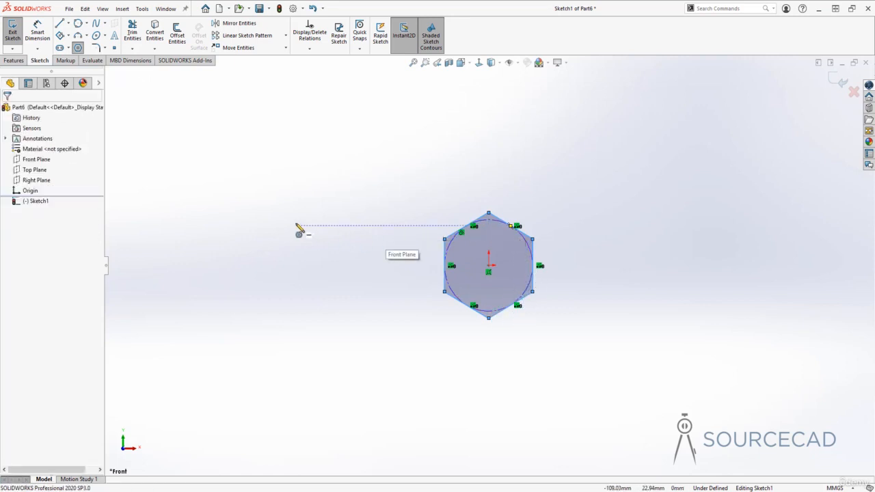
key("Escape")
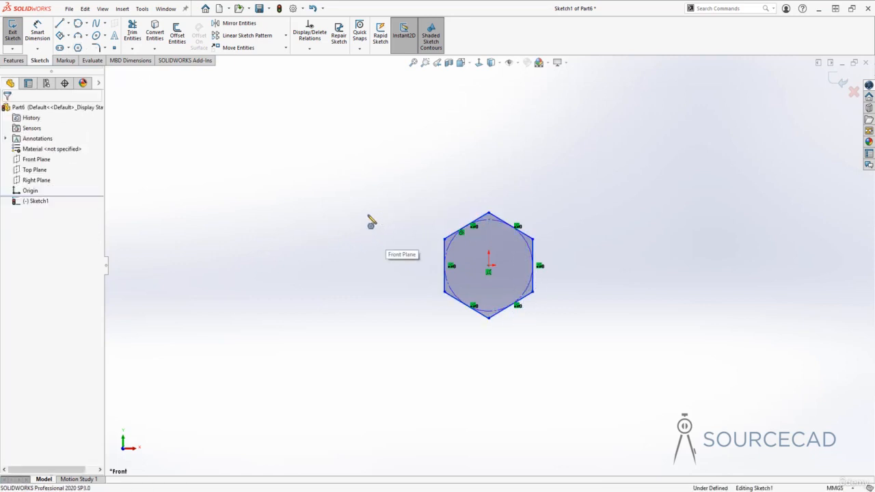
Dimension the diameter of the hexagon's inscribed construction circle and delete that dimension again.
left_click(40, 31)
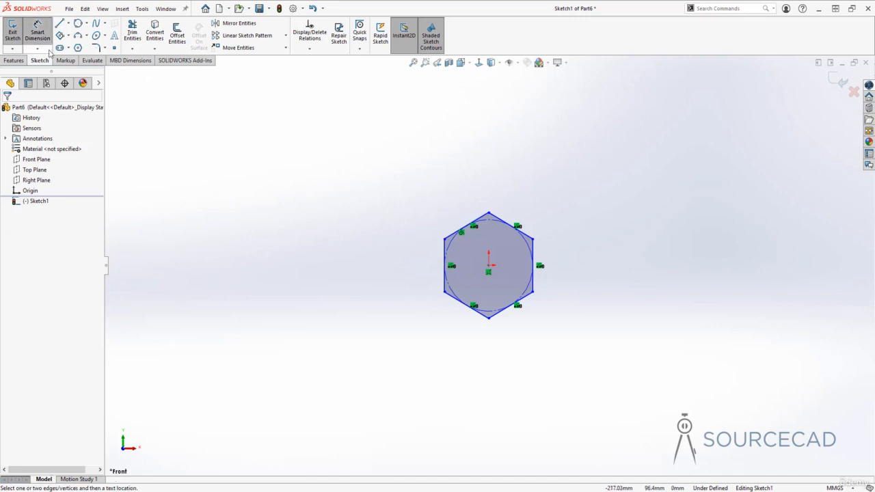
left_click(451, 241)
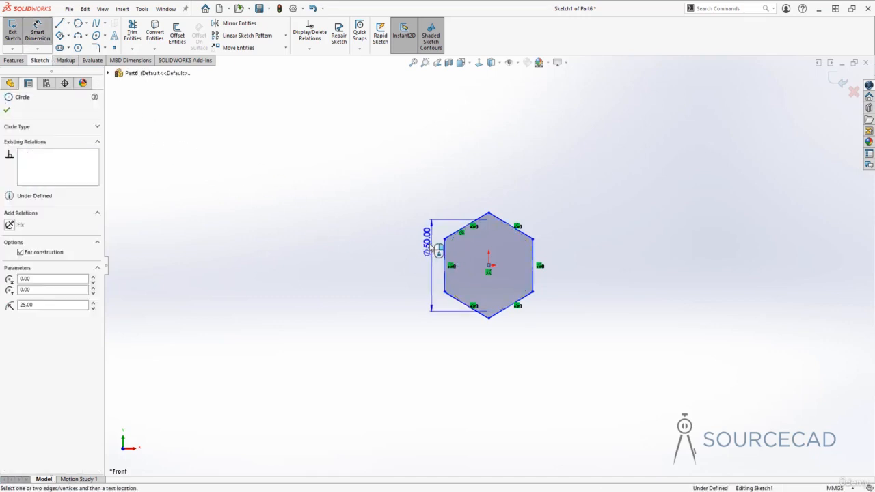
left_click(390, 264)
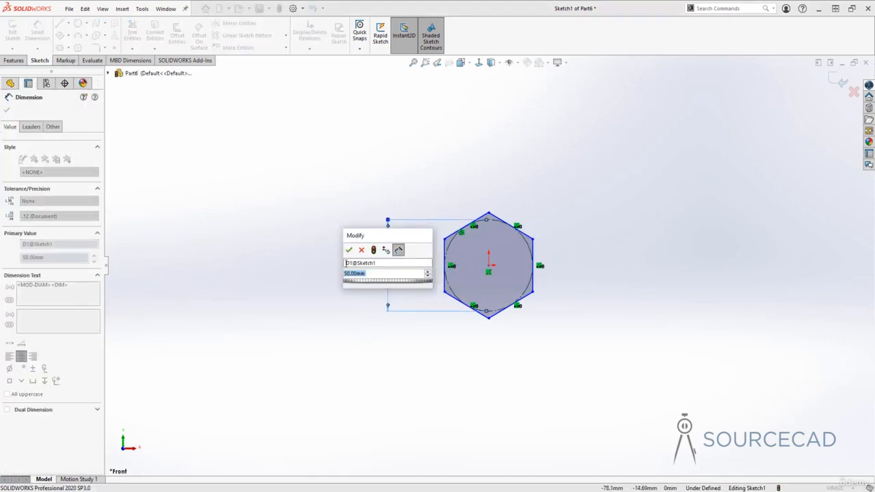
left_click(349, 250)
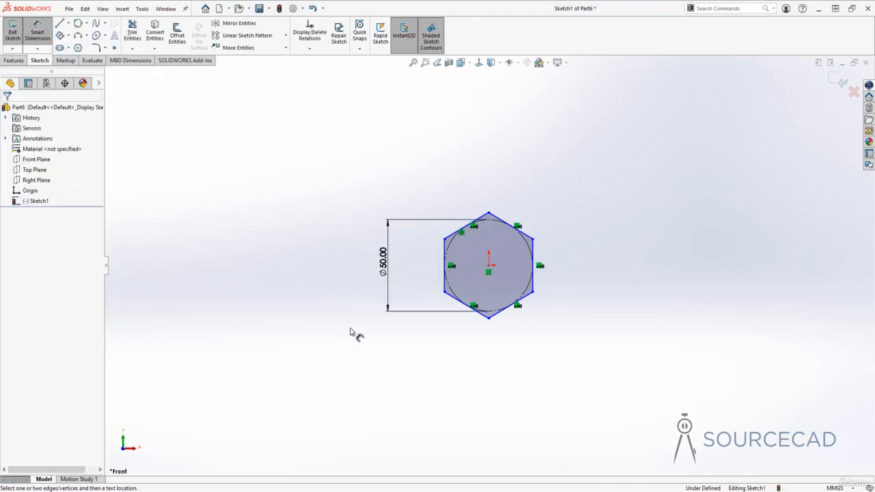
key("Escape")
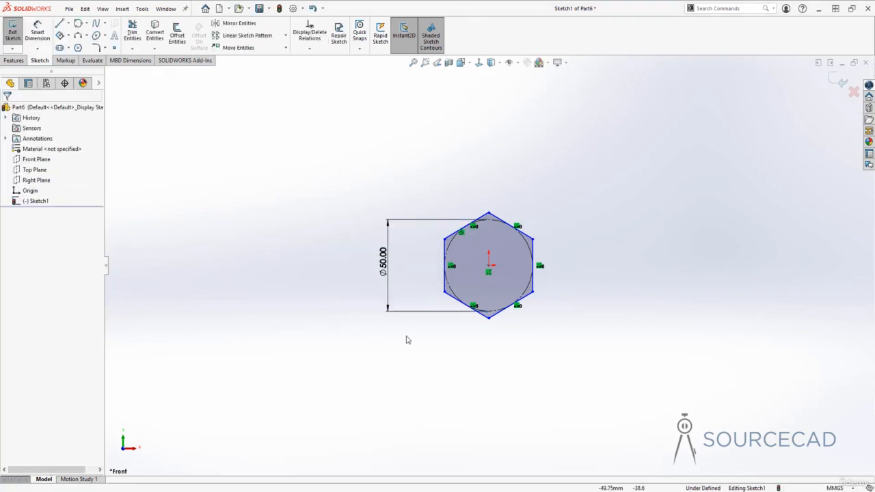
left_click(437, 315)
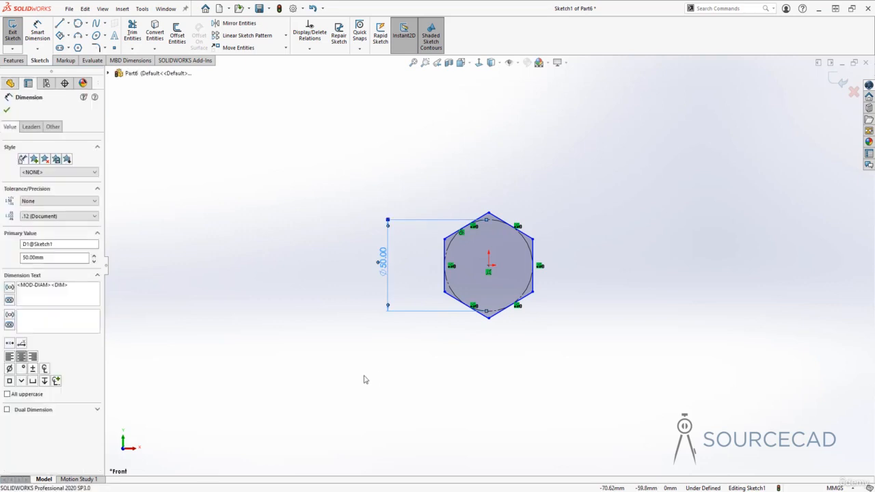
key("Escape")
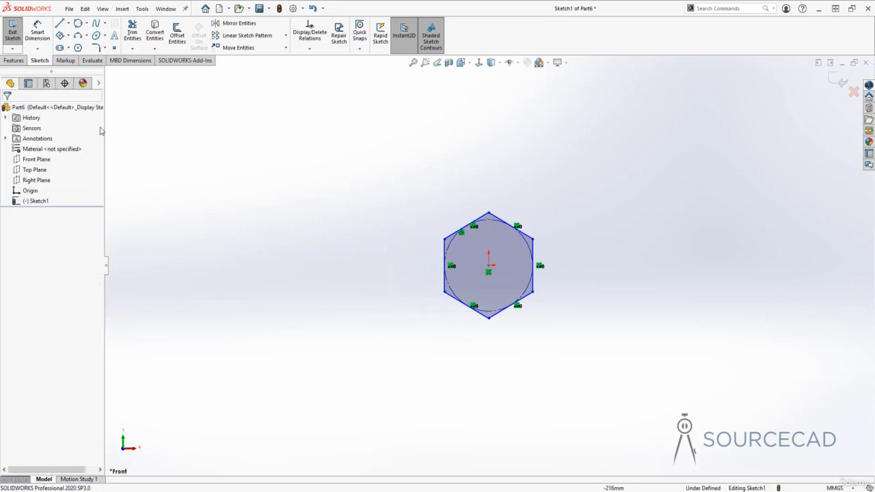
Sketch a five-sided polygon to the left of the hexagon, using the circumscribed circle option, with a circle diameter of 60 mm.
left_click(78, 48)
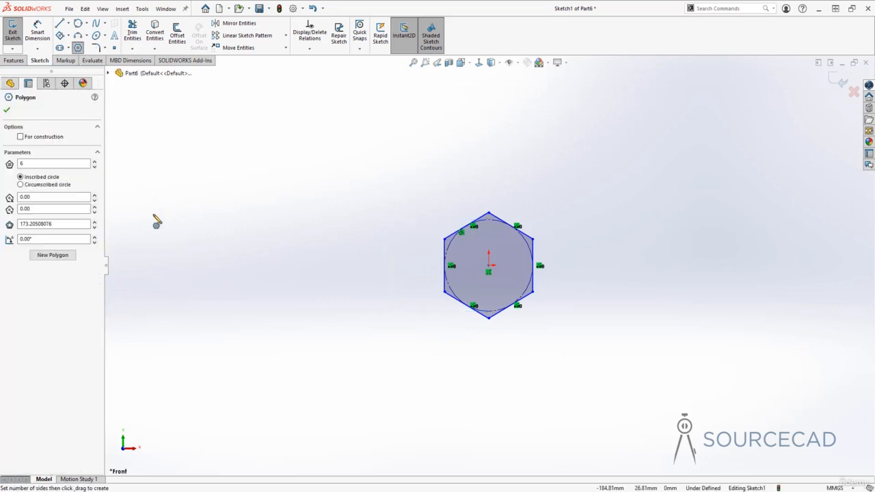
double_click(21, 164)
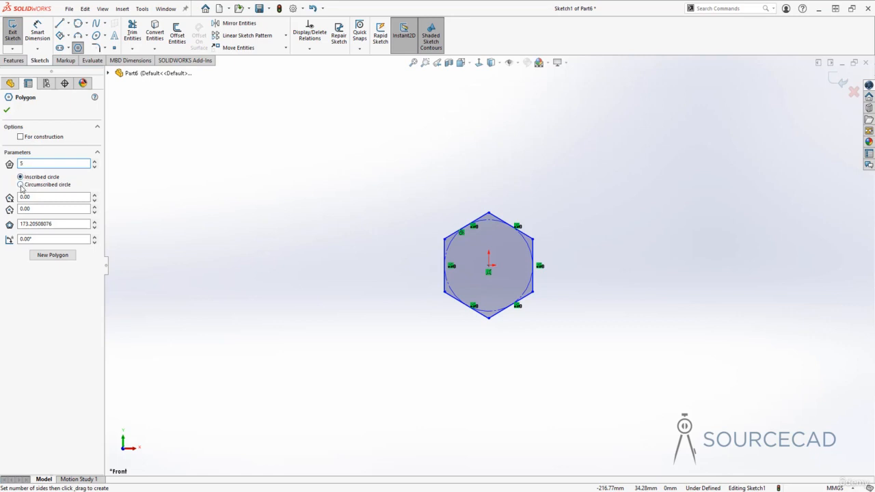
left_click(21, 184)
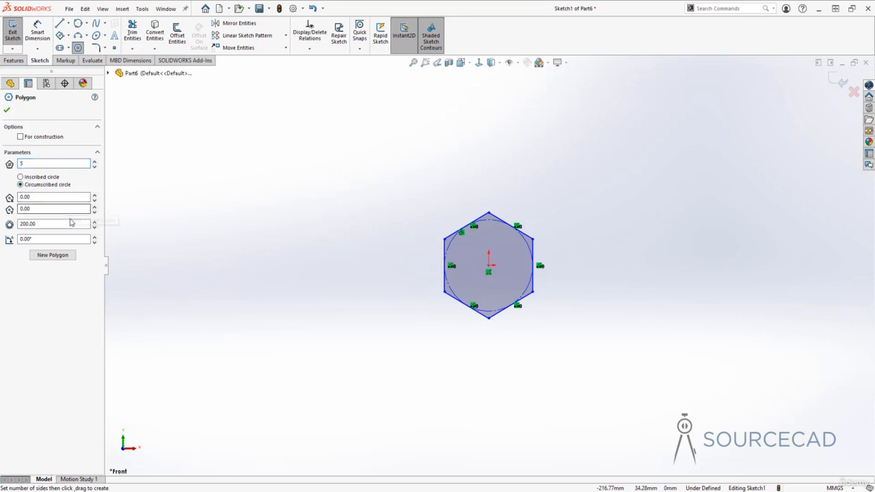
left_click(299, 259)
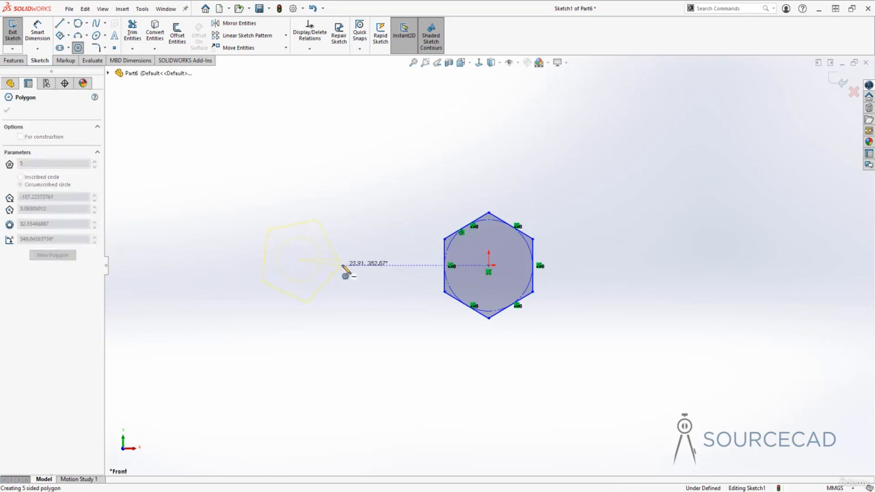
left_click(362, 242)
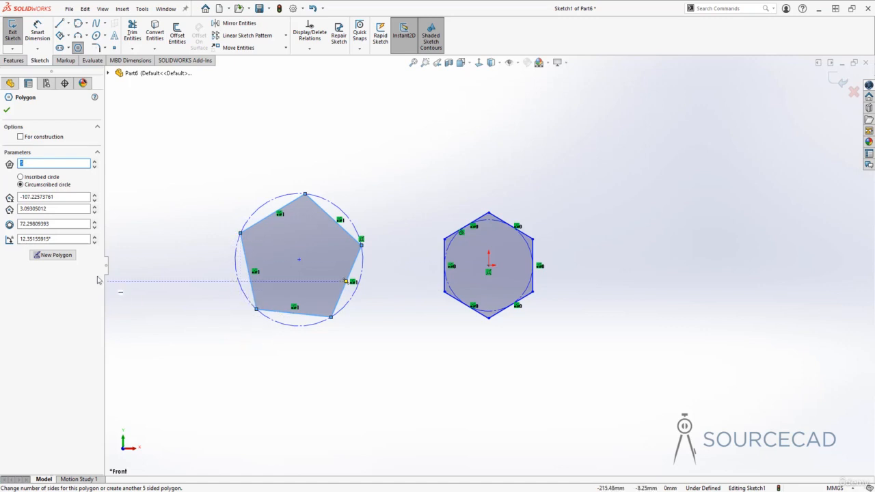
left_click_drag(88, 224, 19, 223)
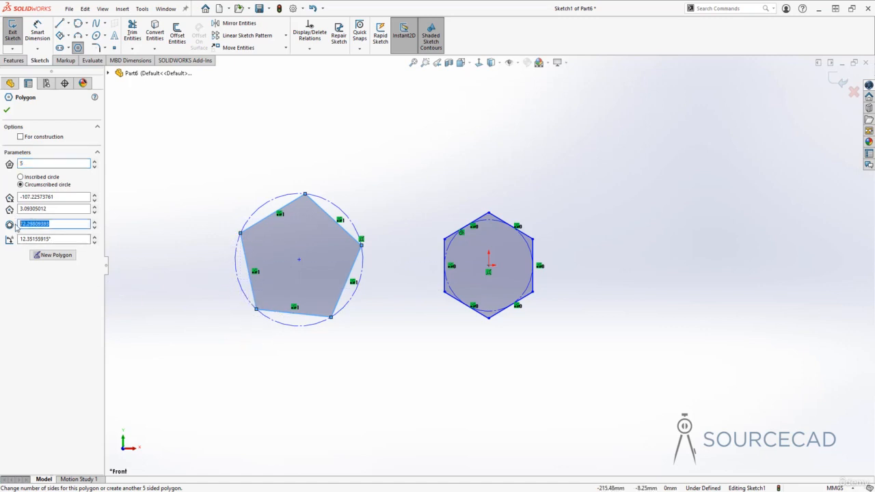
type("60")
key("Return")
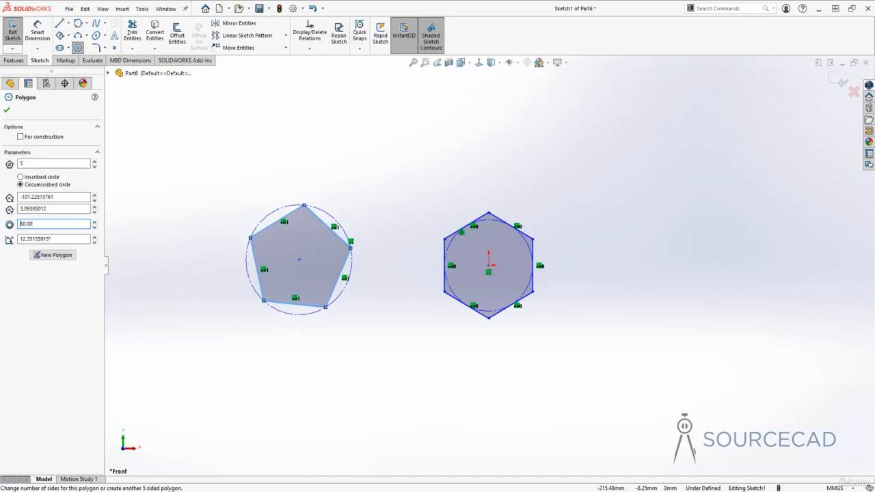
left_click(7, 110)
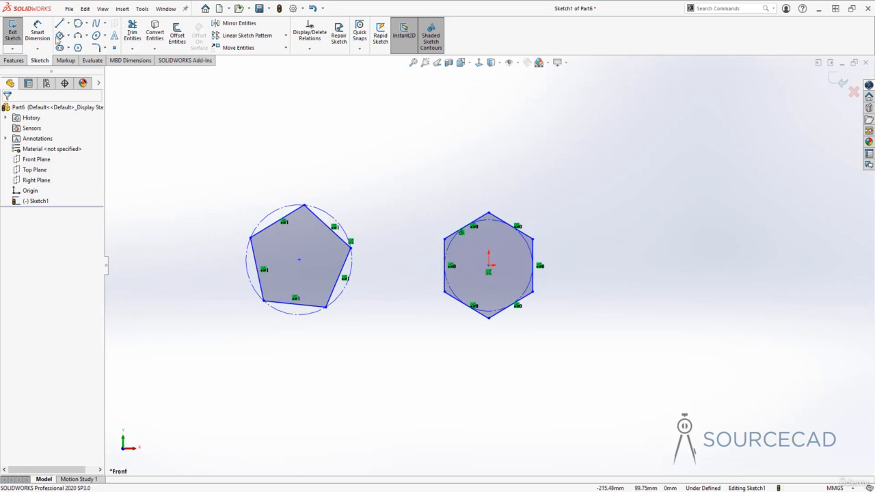
Dimension the pentagon's circumscribed construction circle with a diameter of 72 mm.
left_click(38, 32)
left_click(271, 217)
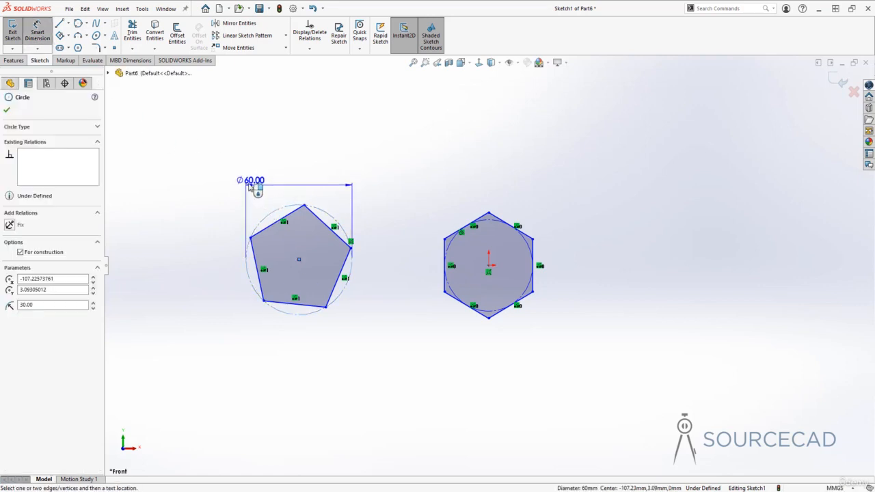
left_click(247, 188)
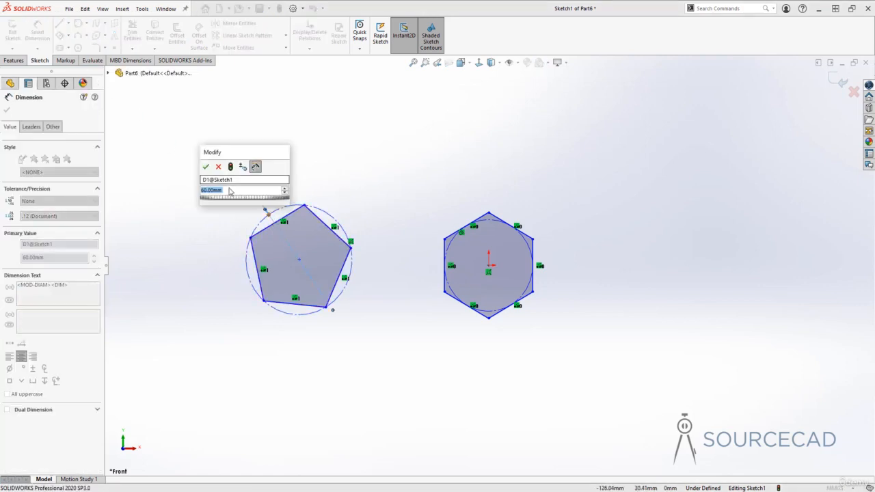
left_click_drag(242, 151, 201, 129)
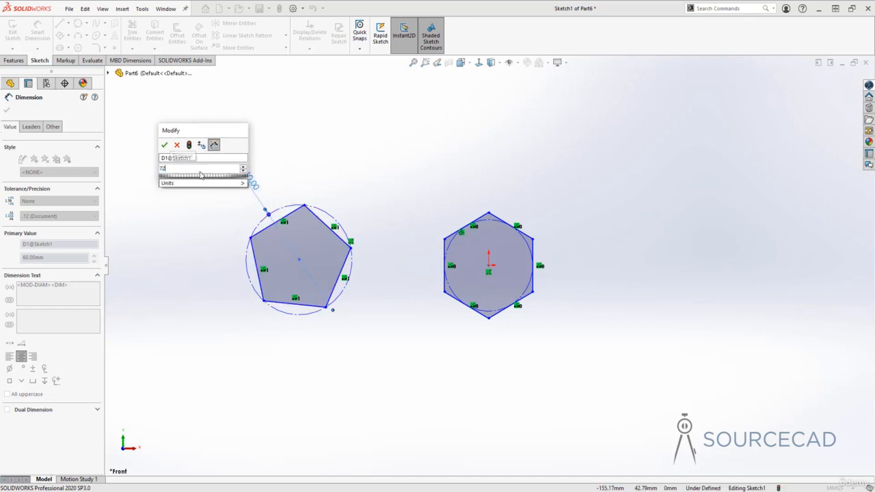
key("Return")
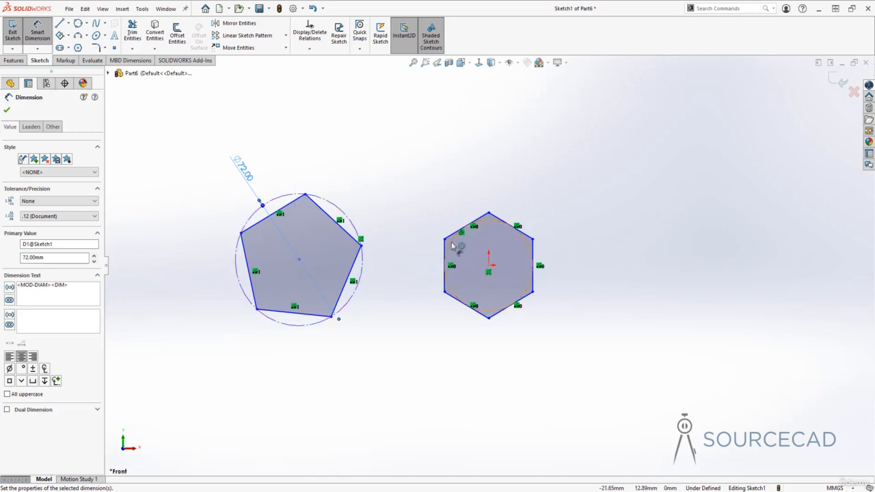
key("Escape")
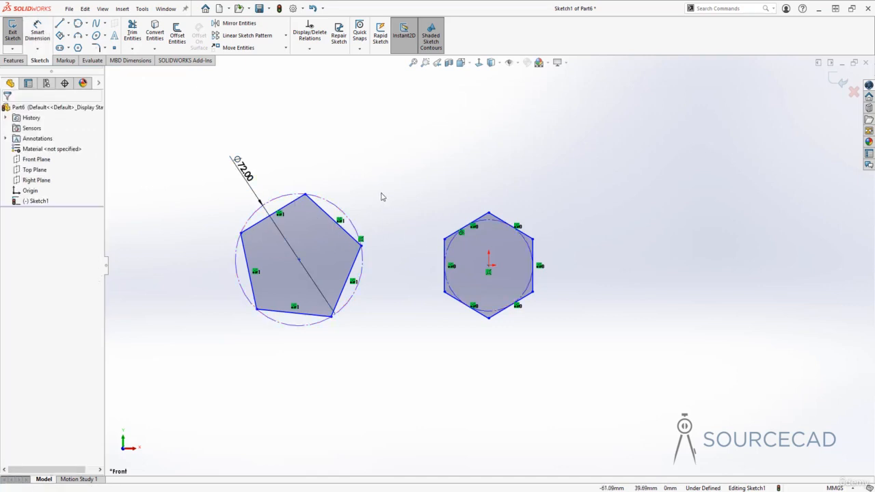
Delete both polygons and the diameter dimension from the sketch.
mouse_move(636, 154)
left_mouse_down()
mouse_move(376, 262)
mouse_move(152, 382)
mouse_move(156, 372)
left_mouse_up()
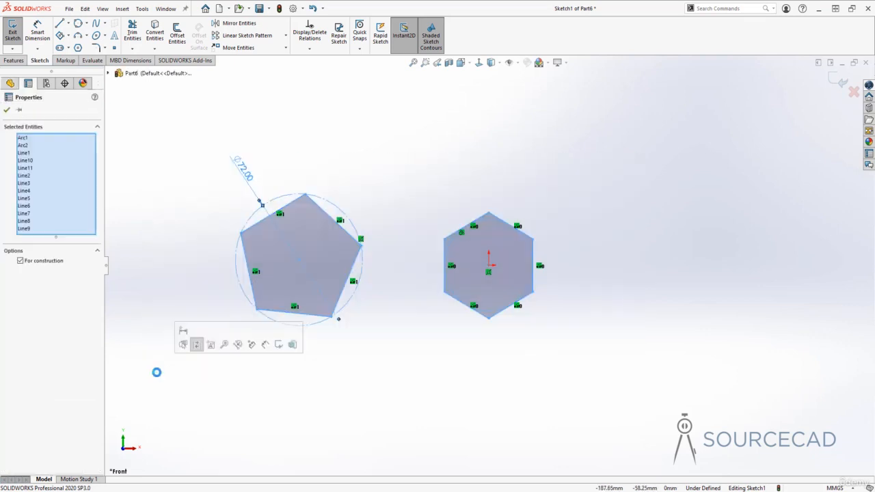
key("Delete")
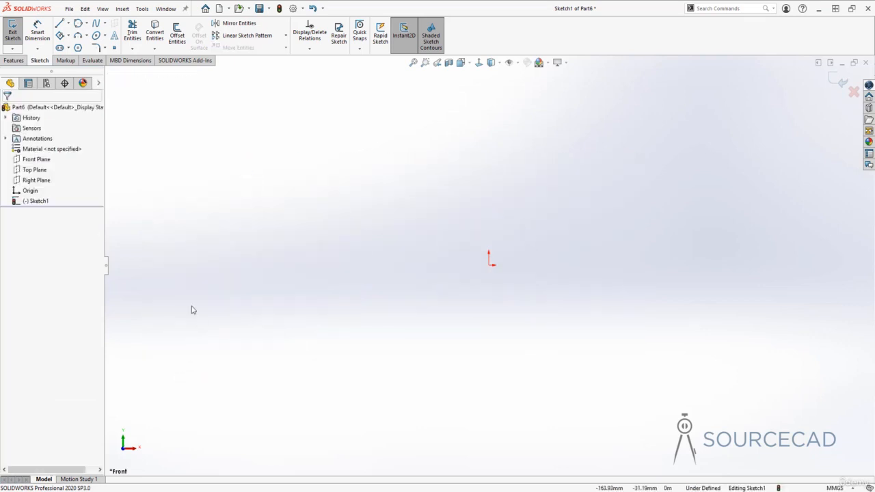
Sketch a horizontal straight slot starting at the origin, about 70 mm between centers and 19 mm wide.
left_click(68, 49)
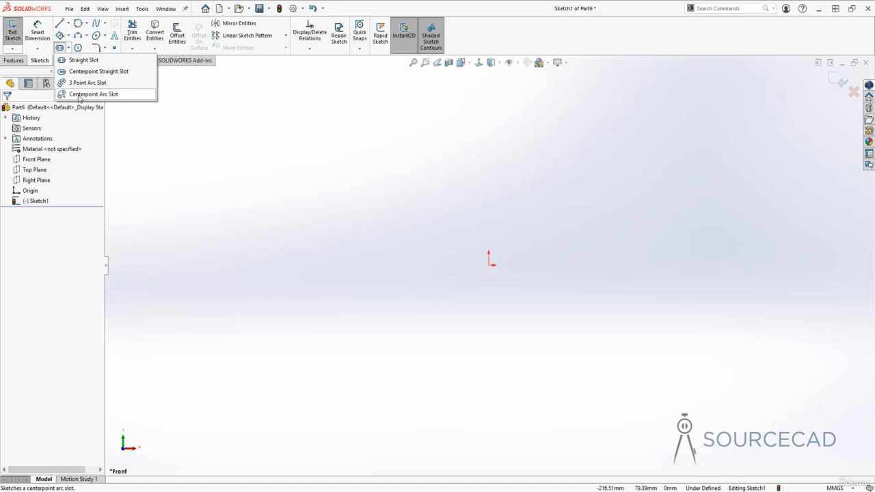
left_click(81, 62)
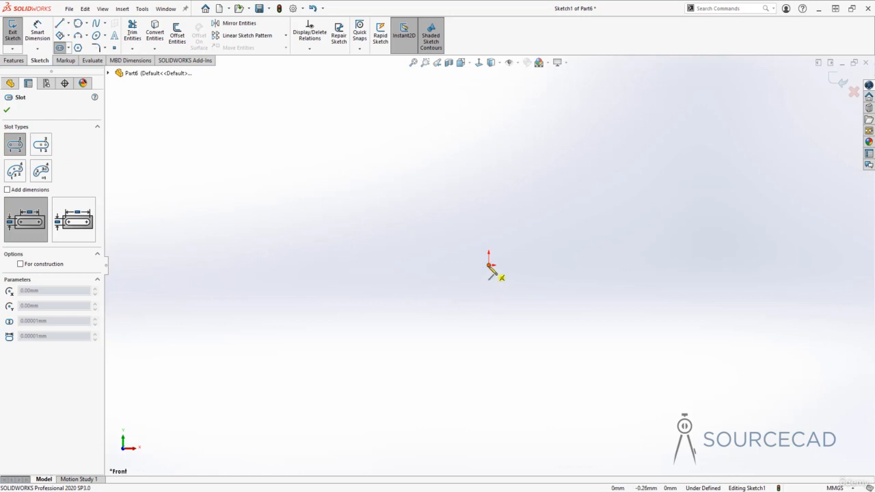
left_click(488, 265)
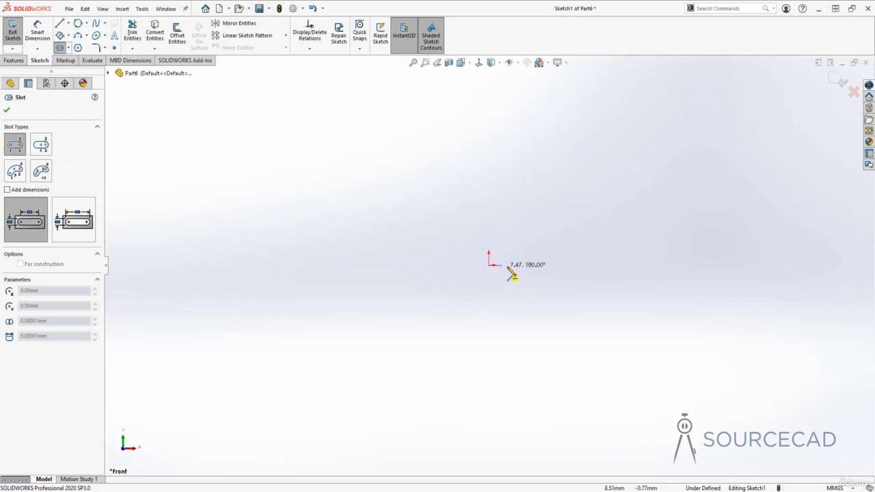
left_click(614, 265)
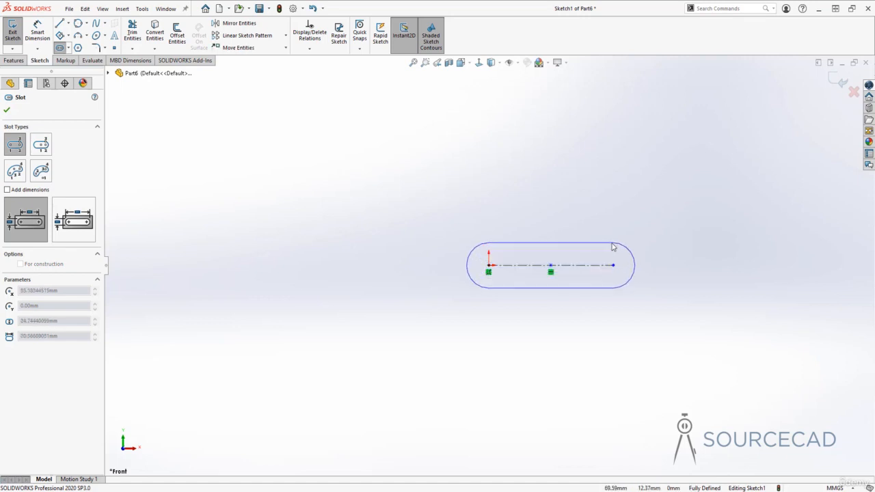
left_click(626, 261)
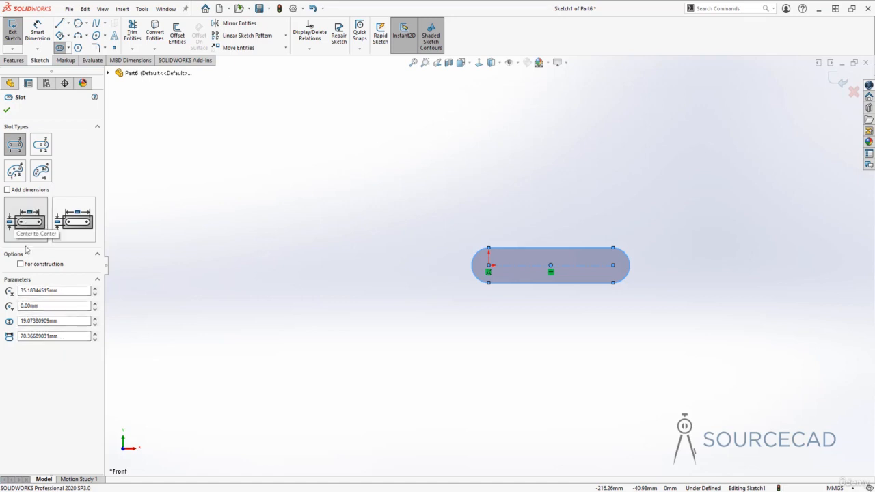
Set the slot's center-to-center length to 50 mm and finish the slot.
double_click(48, 336)
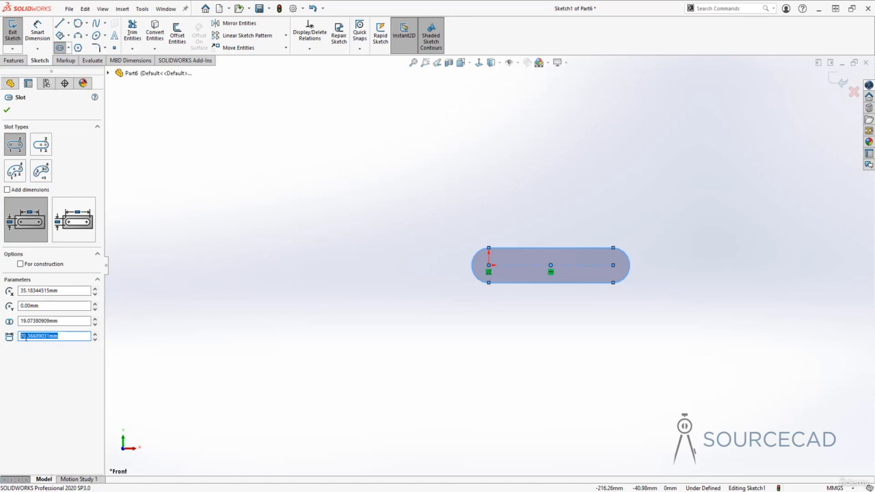
type("50")
key("Return")
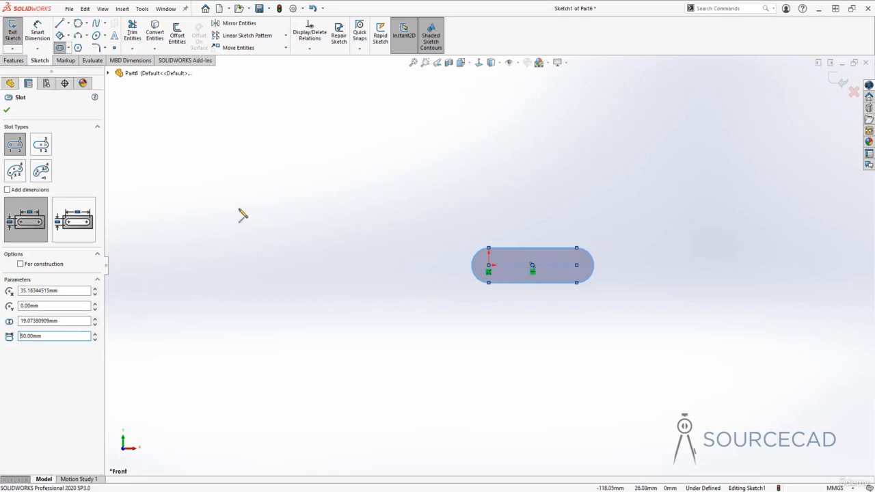
left_click(7, 112)
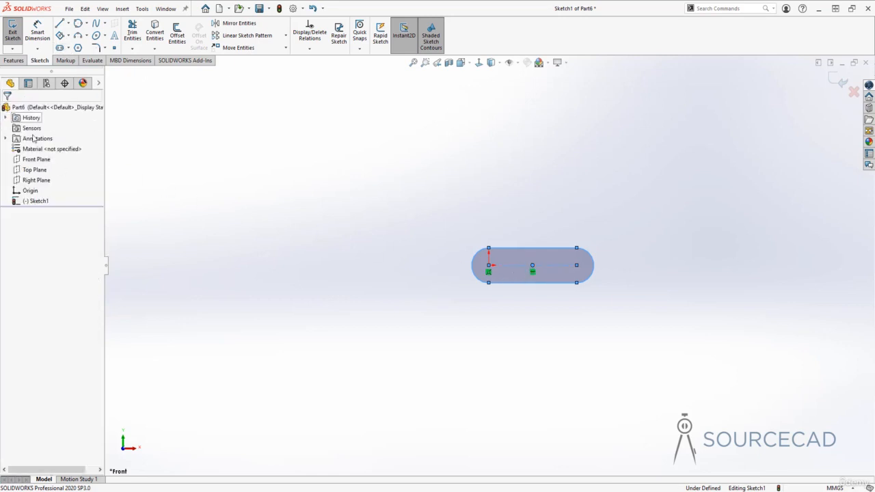
Sketch a second horizontal straight slot left of the first, level with the origin, about 59 mm between centers and 18 mm wide.
left_click(69, 48)
left_click(77, 60)
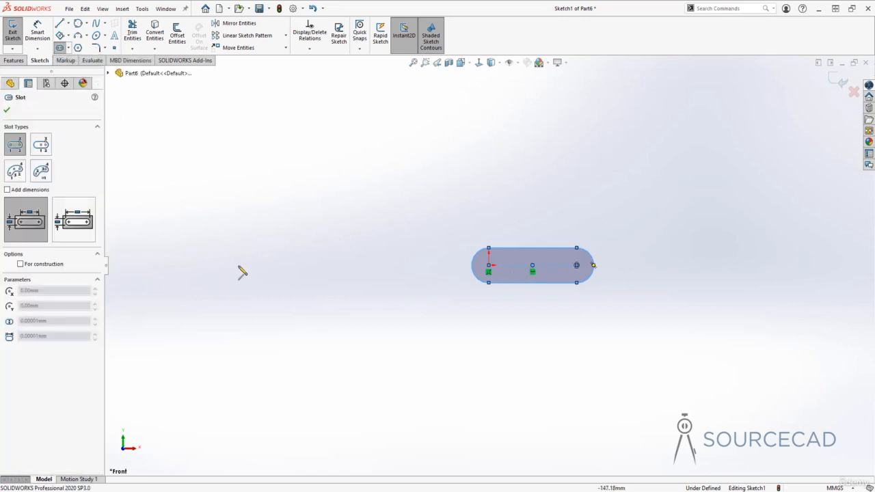
left_click(274, 265)
left_click(378, 265)
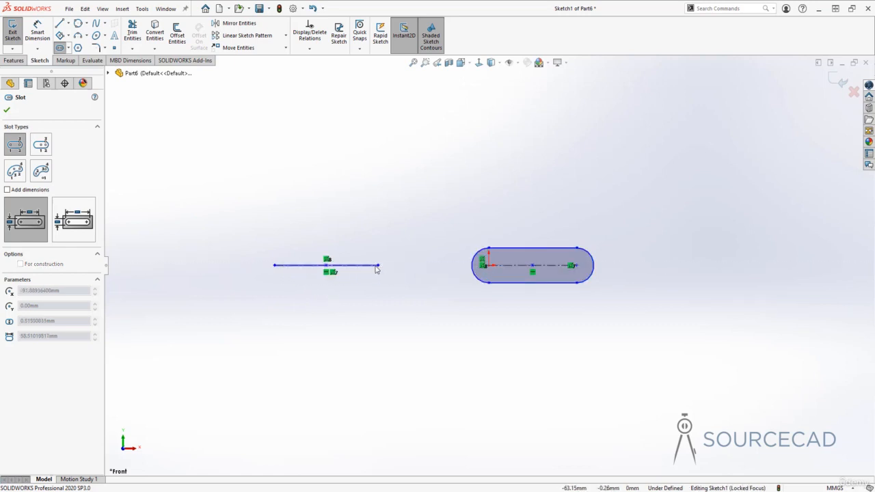
left_click(326, 249)
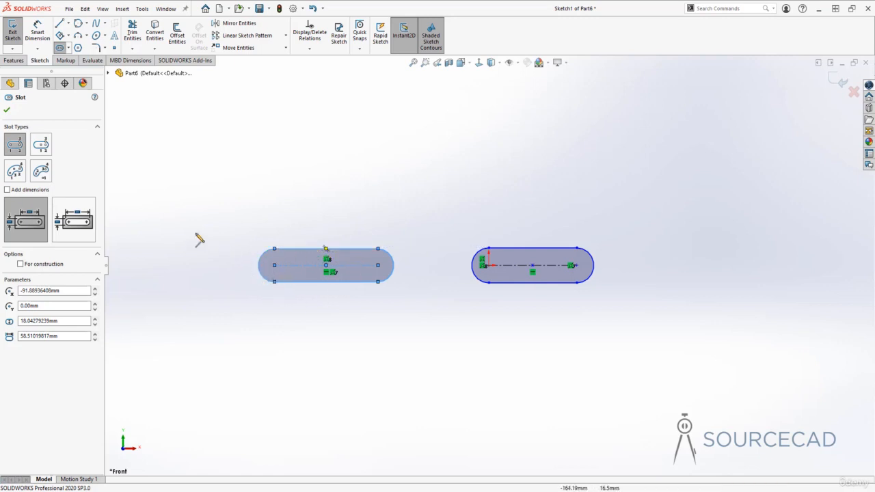
Switch the second slot to overall-length measurement and set its overall length to 50 mm.
left_click(83, 213)
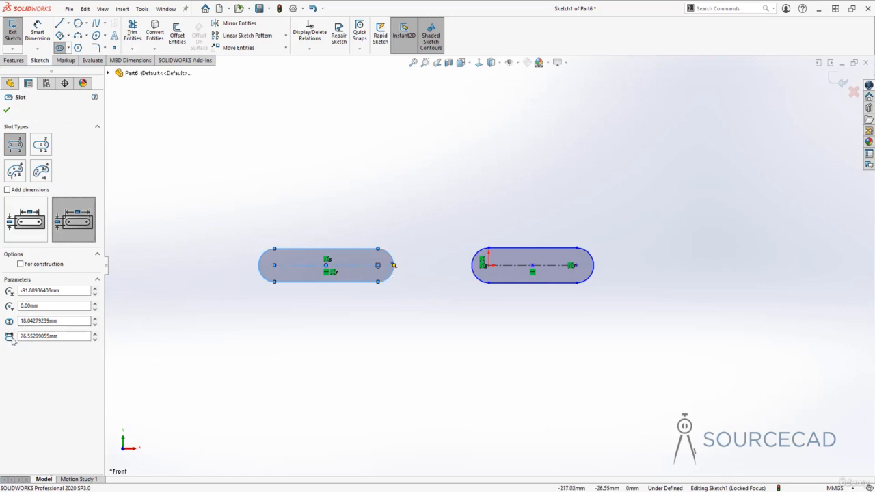
left_click_drag(22, 336, 68, 336)
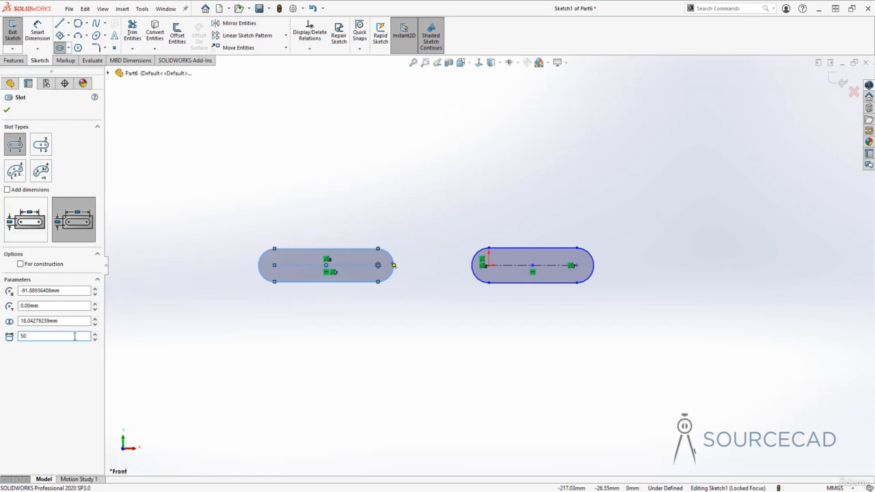
key("Return")
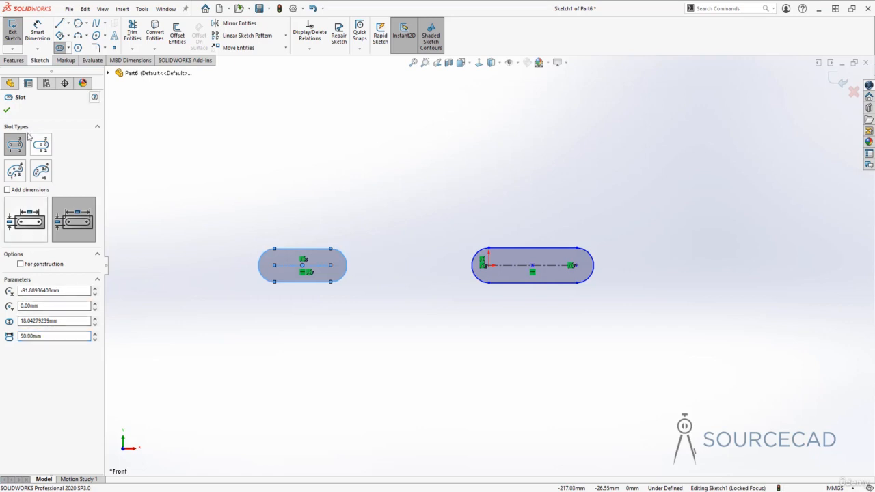
left_click(7, 109)
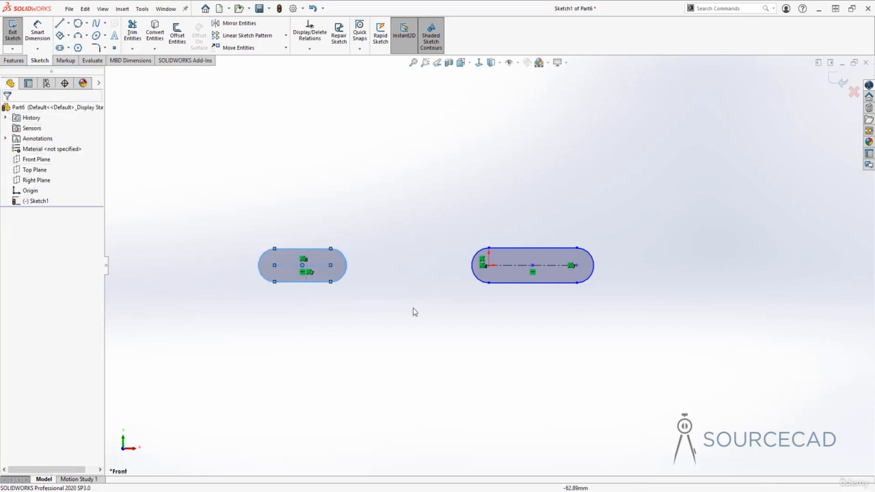
left_click(384, 345)
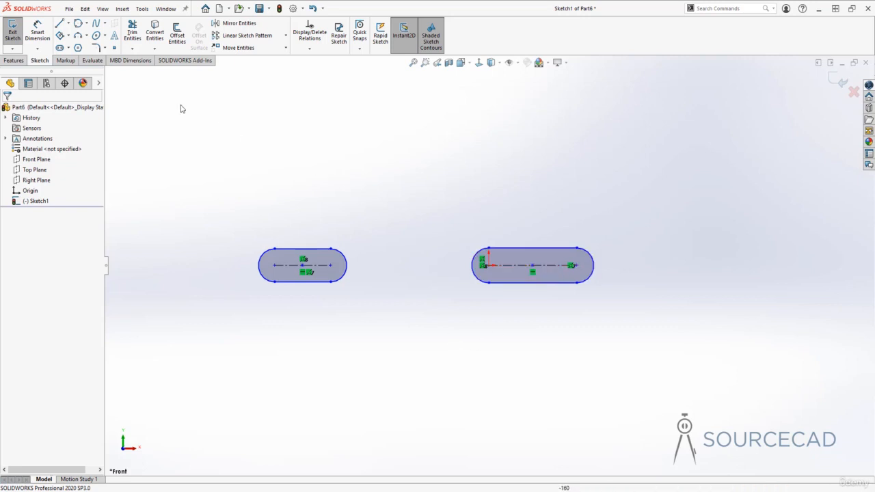
Dimension the left slot's overall length between its two end arcs, placing the dimension above the slot.
left_click(38, 32)
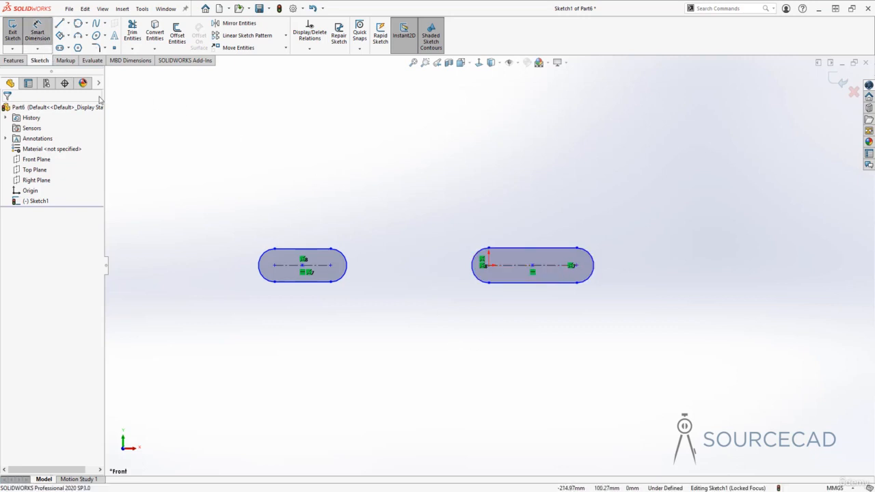
left_click(260, 267)
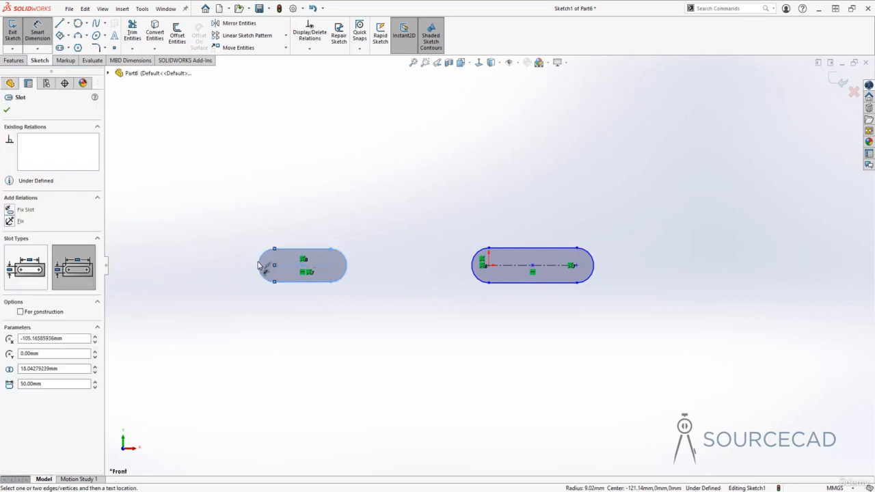
left_click(349, 274)
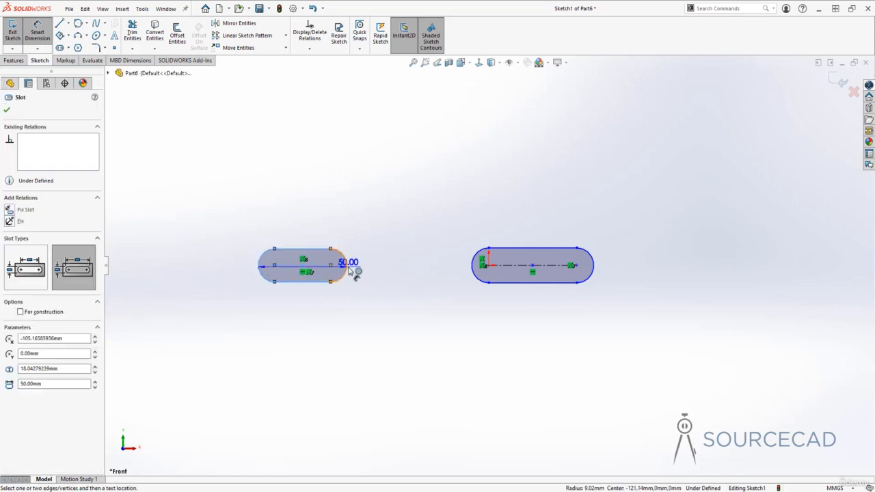
left_click(345, 211)
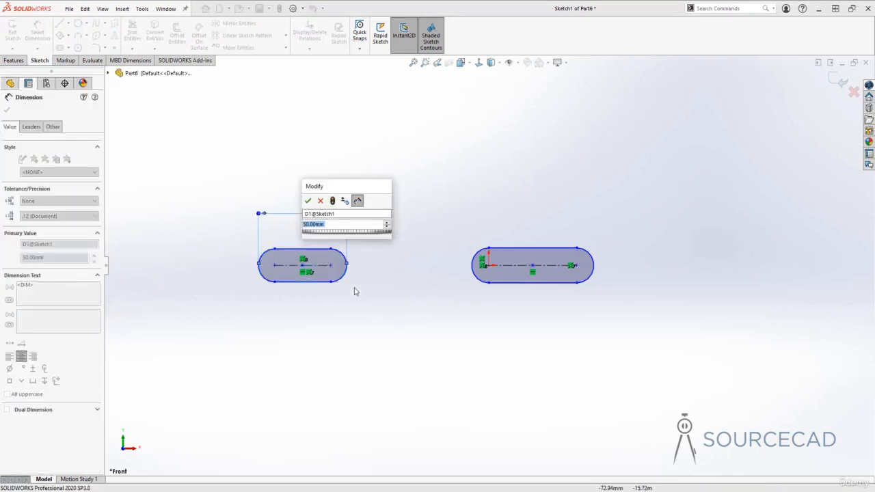
left_click(308, 200)
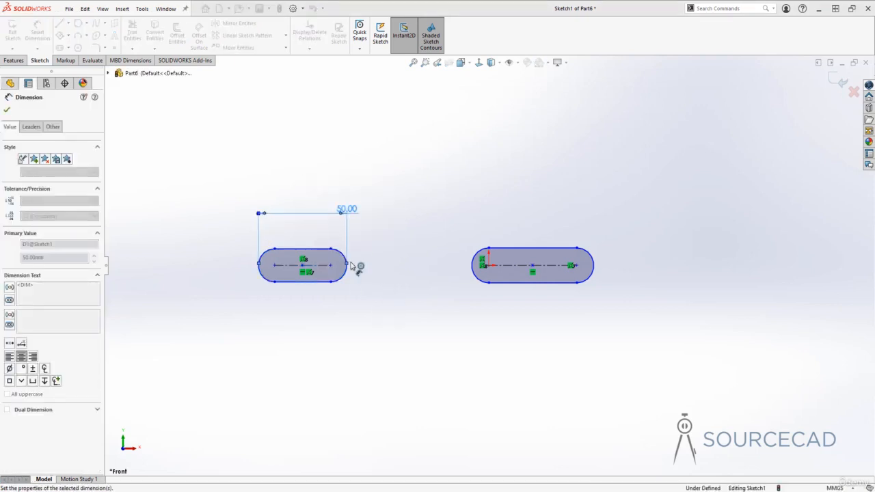
Dimension the center-to-center distance of the slot at the origin, placing the dimension above it.
left_click(490, 269)
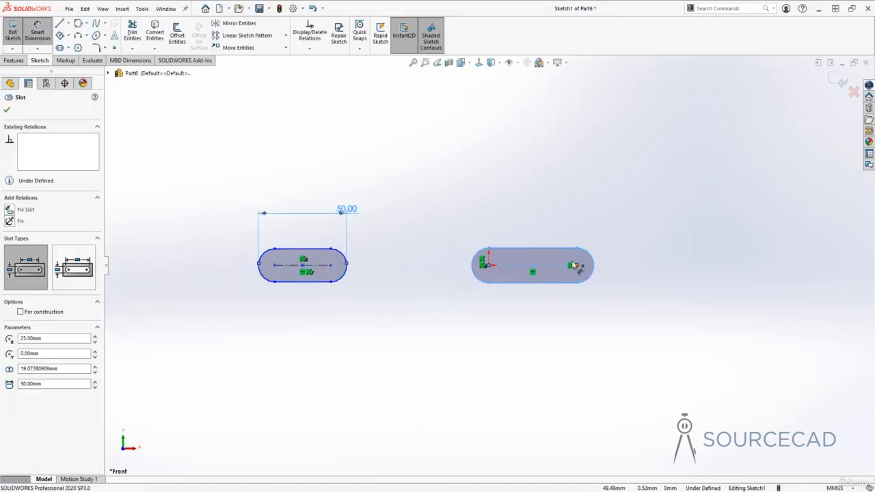
left_click(573, 265)
left_click(554, 217)
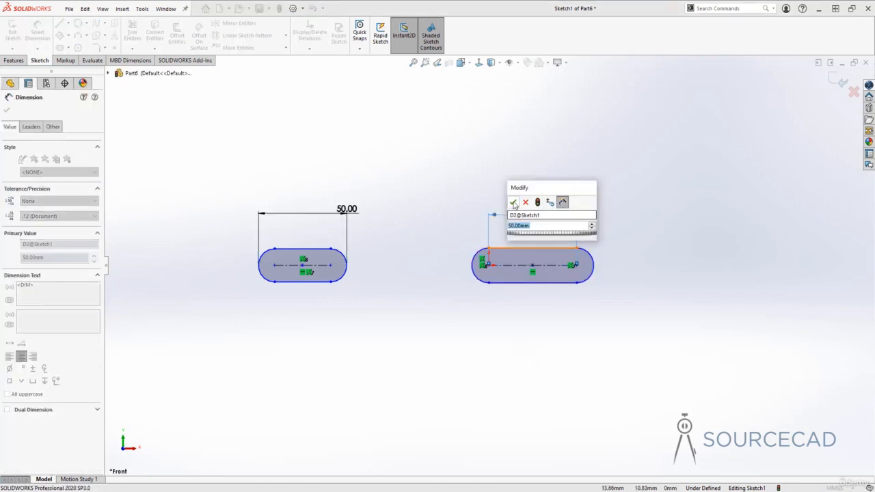
key("Return")
left_click(579, 330)
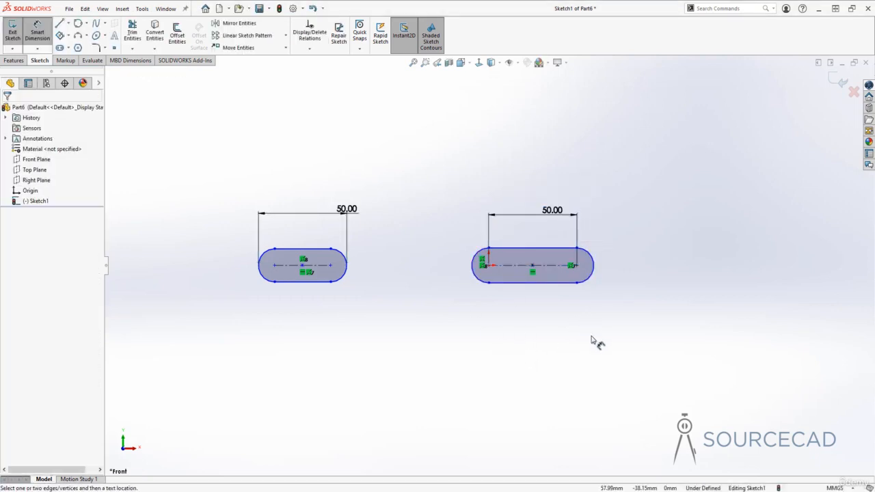
key("Escape")
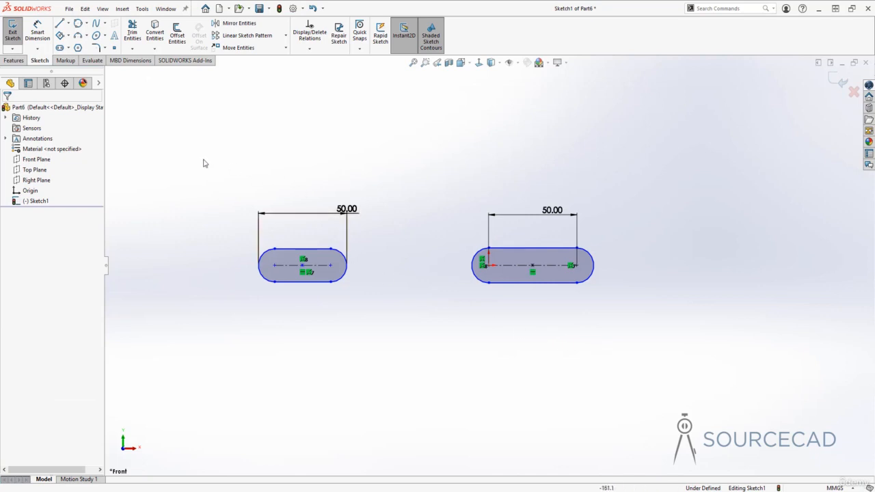
Delete both straight slots and their dimensions from the sketch.
left_click_drag(203, 159, 701, 365)
key("Delete")
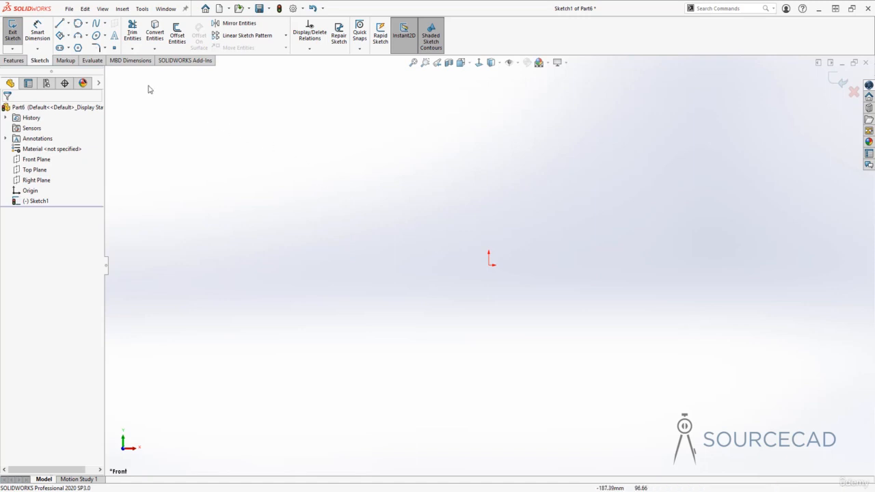
Sketch a horizontal centerpoint straight slot centered on the origin with the overall-length option, about 151 mm long and 24 mm wide.
left_click(68, 48)
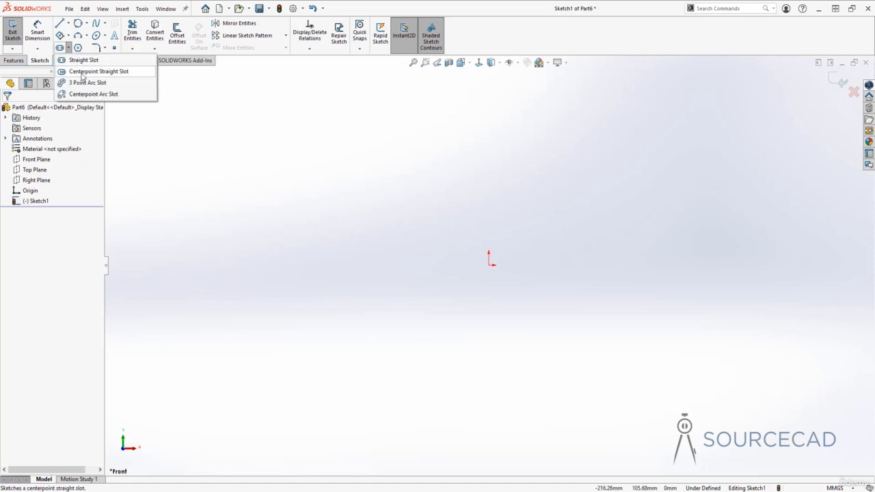
left_click(82, 71)
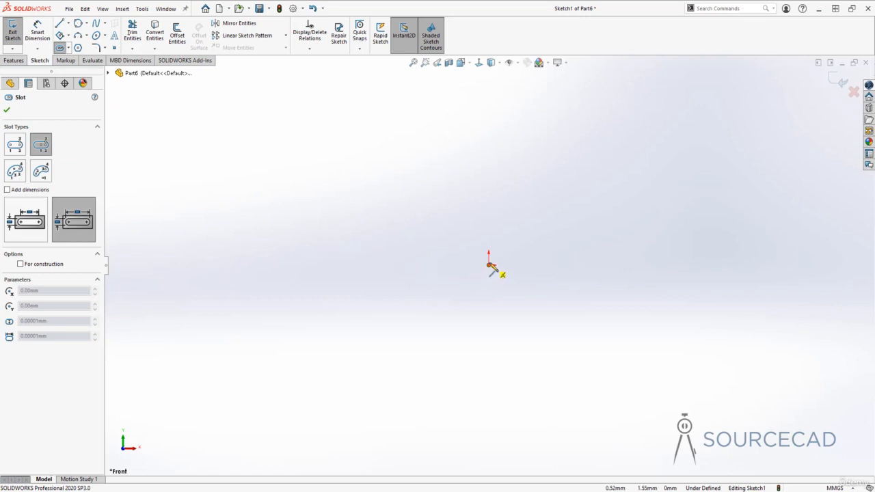
left_click(488, 265)
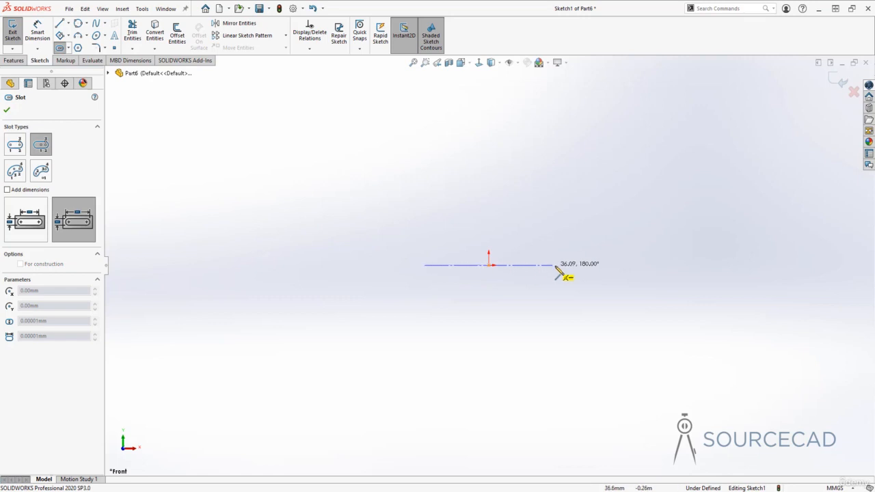
left_click(601, 265)
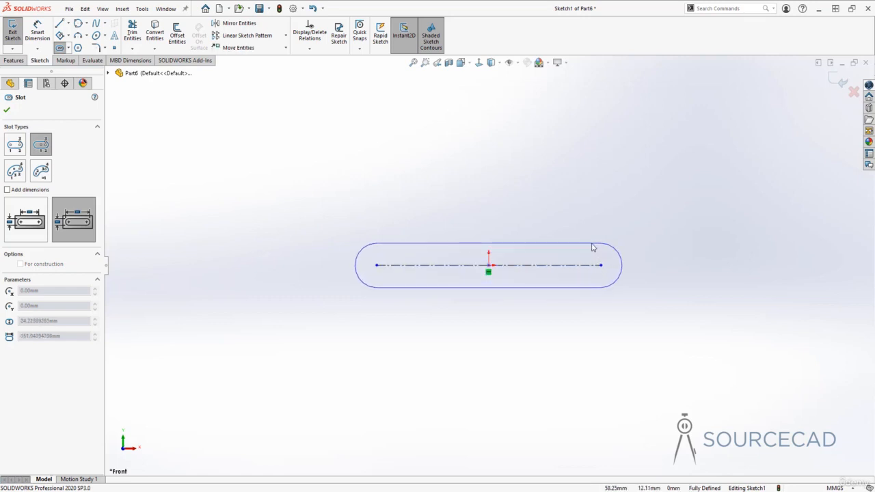
left_click(593, 248)
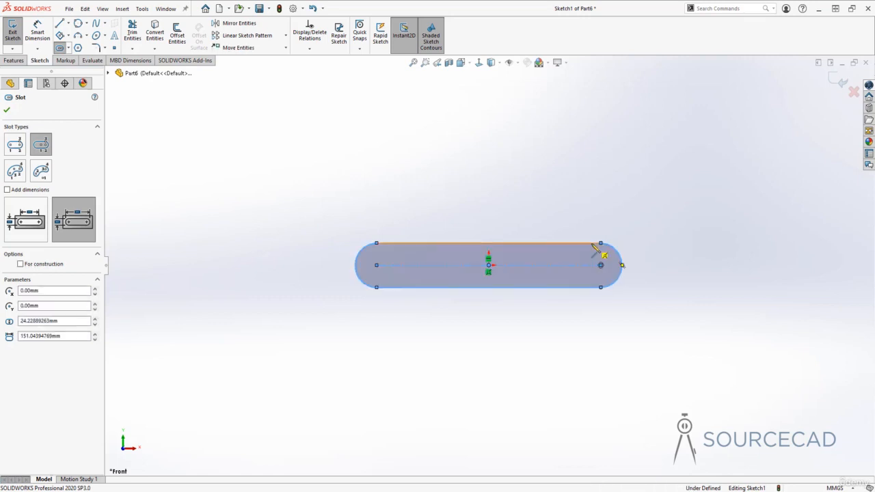
left_click(96, 226)
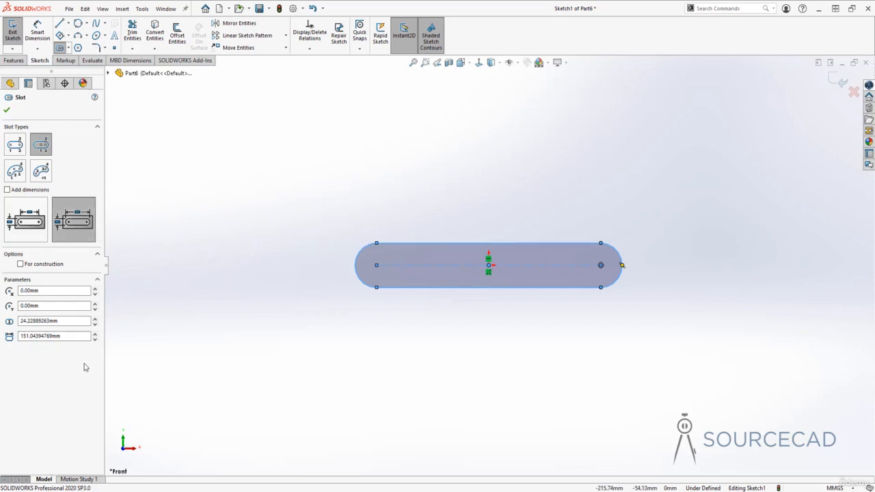
left_click_drag(22, 336, 62, 336)
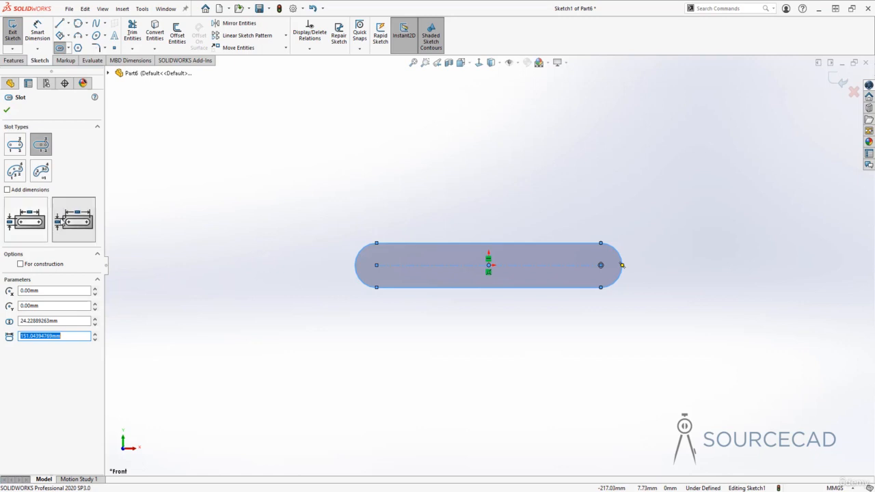
left_click(7, 110)
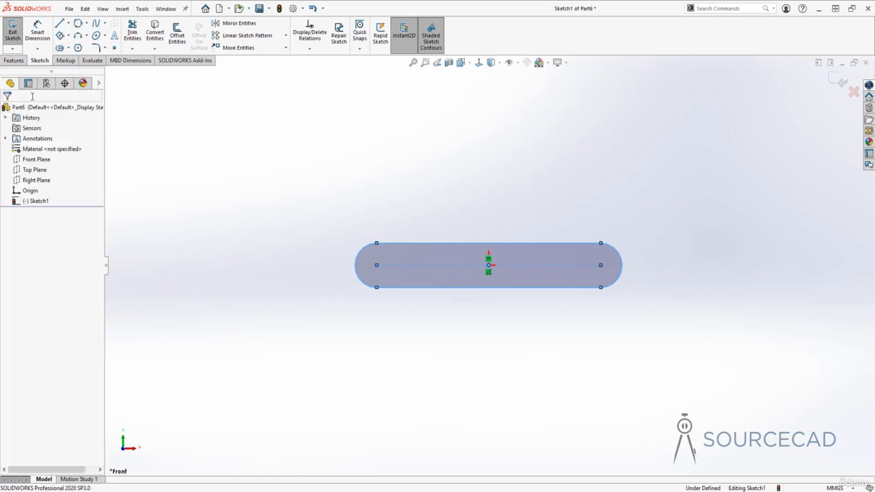
Dimension the straight slot's center-to-center length above the slot and set it to 100 mm.
left_click(36, 32)
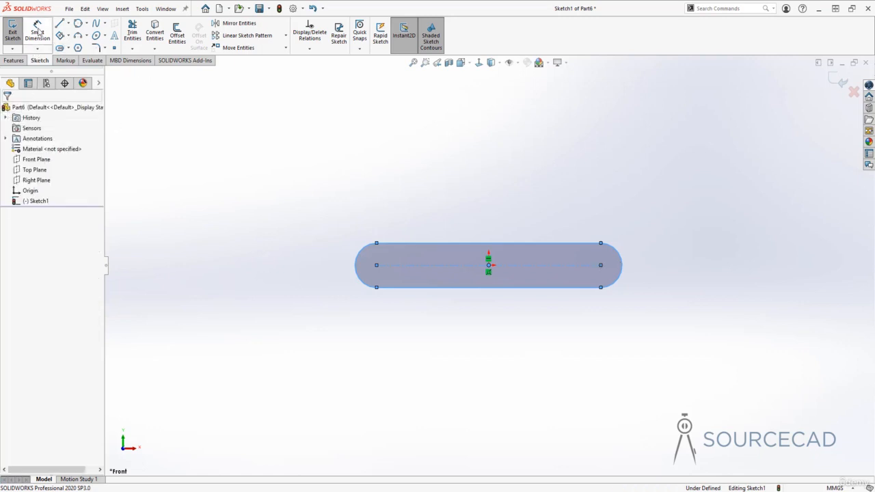
left_click(441, 265)
left_click(441, 198)
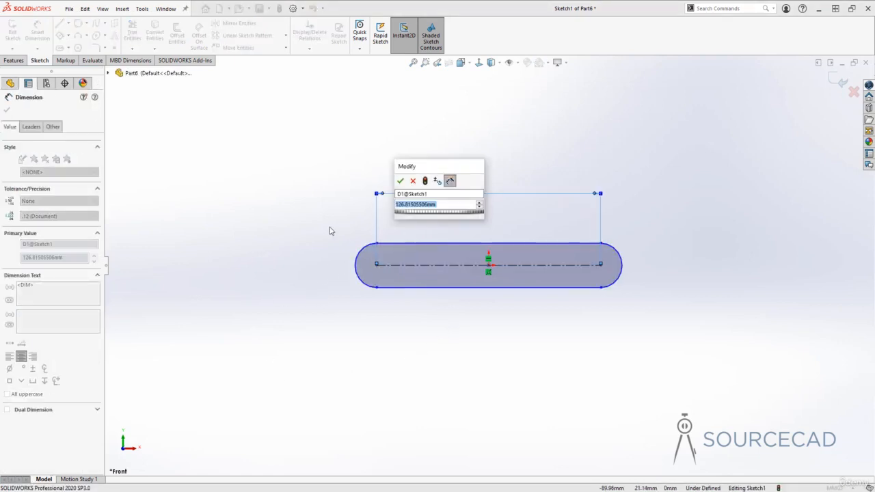
type("100")
key("Return")
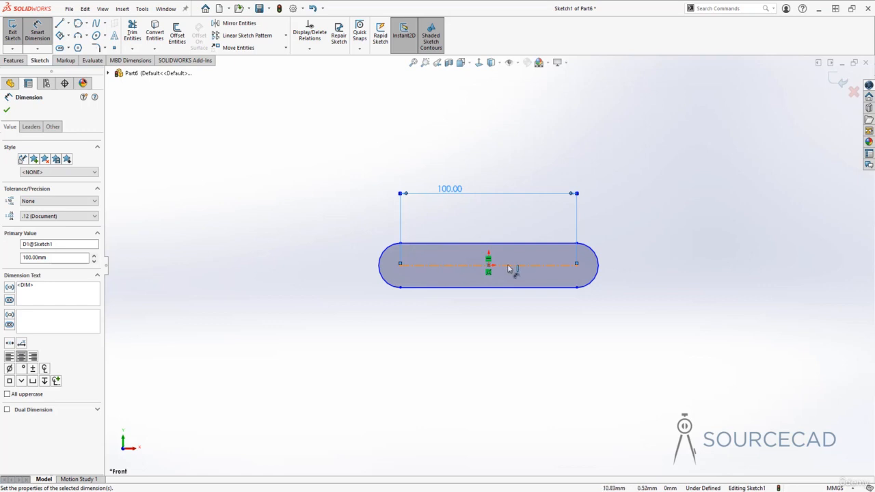
key("Escape")
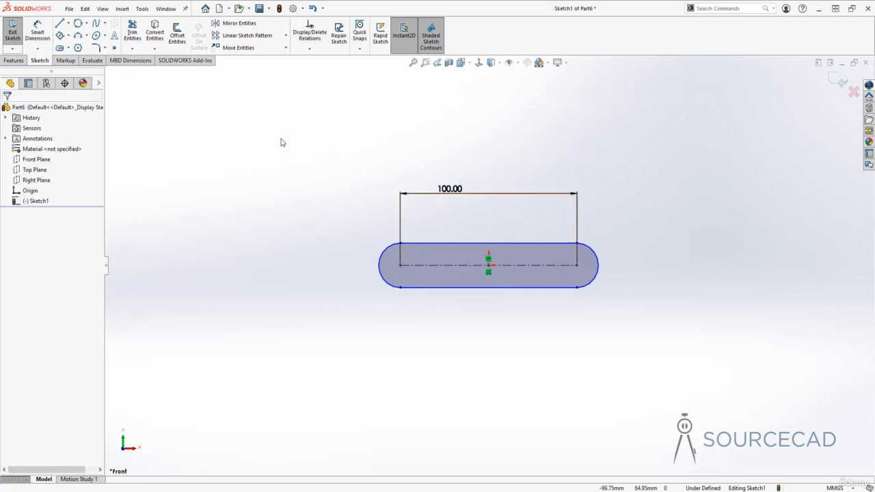
Sketch an upward-curving 3 point arc slot left of the straight slot, about 50 mm in centerline radius and 17 mm wide.
left_click(69, 49)
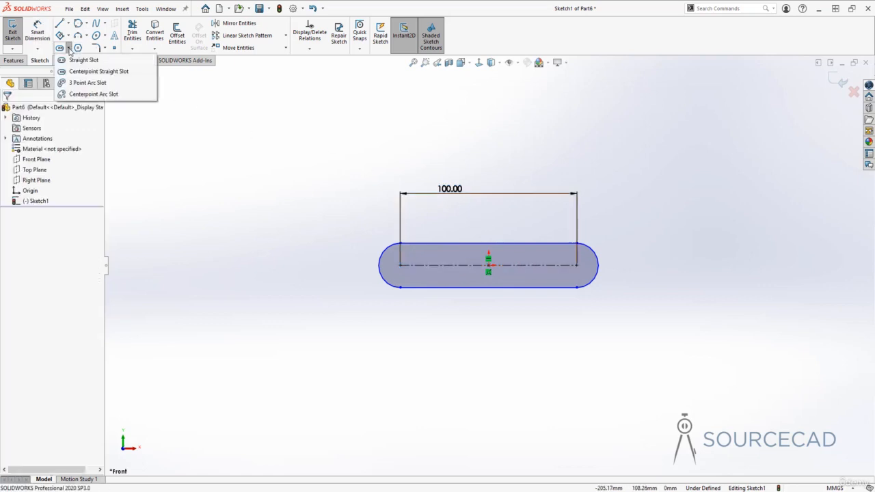
left_click(82, 84)
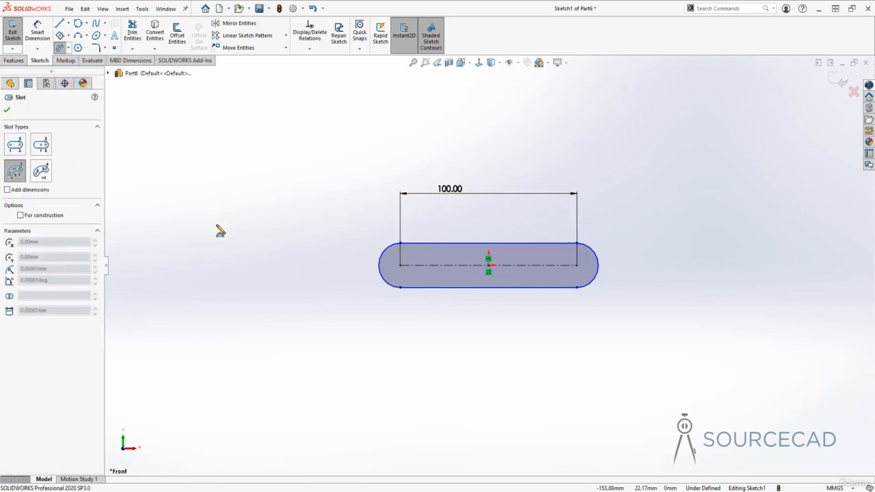
left_click(172, 265)
left_click(341, 265)
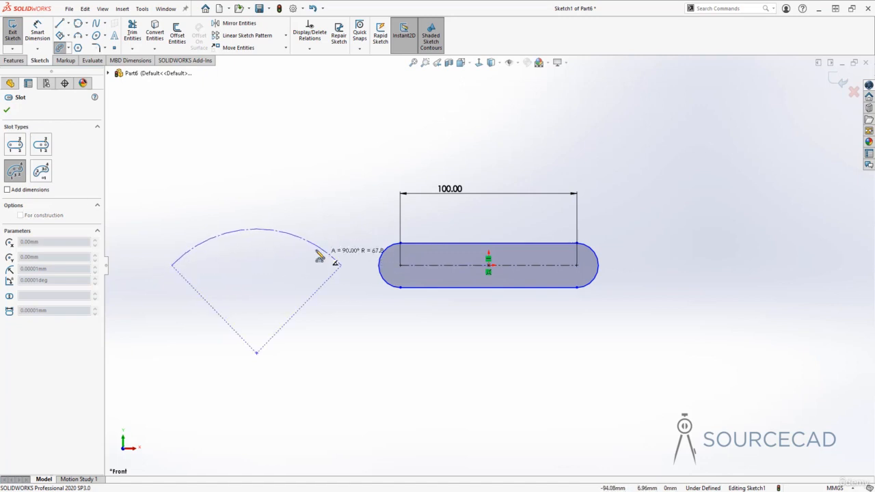
left_click(274, 206)
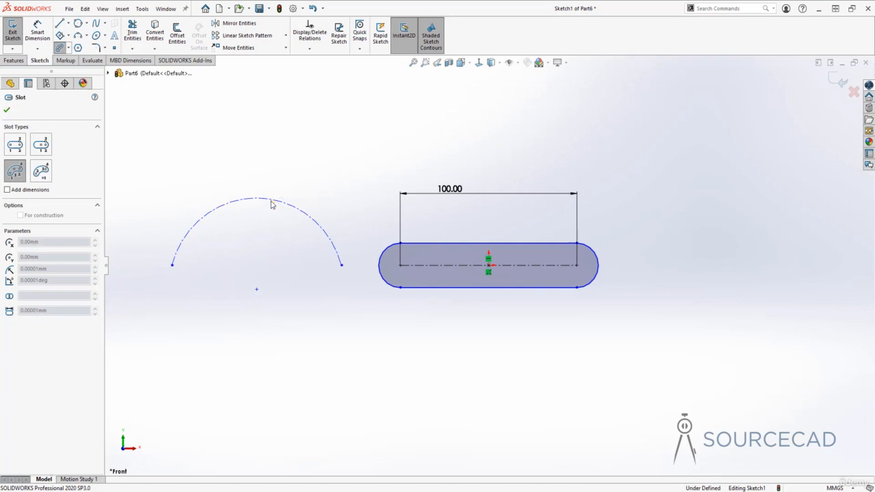
left_click(274, 217)
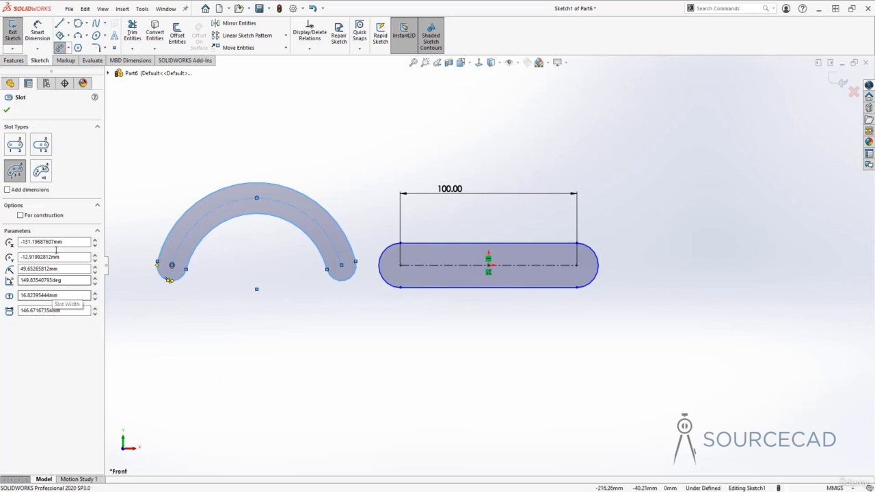
key("Escape")
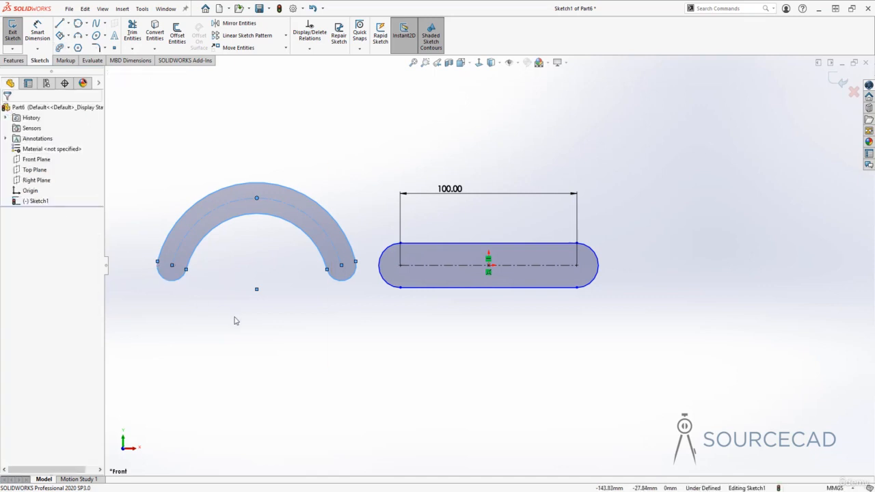
Dimension the radius of the arc slot's centerline, placing the dimension inside the arc and keeping its value.
left_click(37, 32)
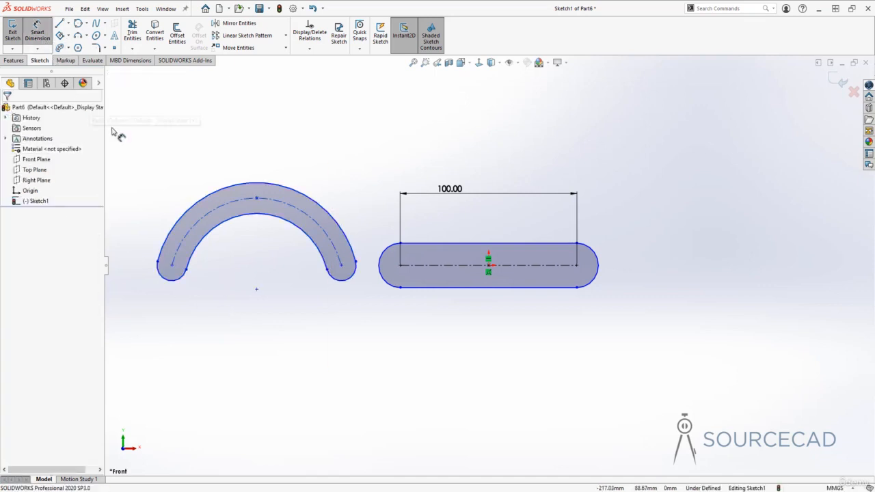
left_click(202, 212)
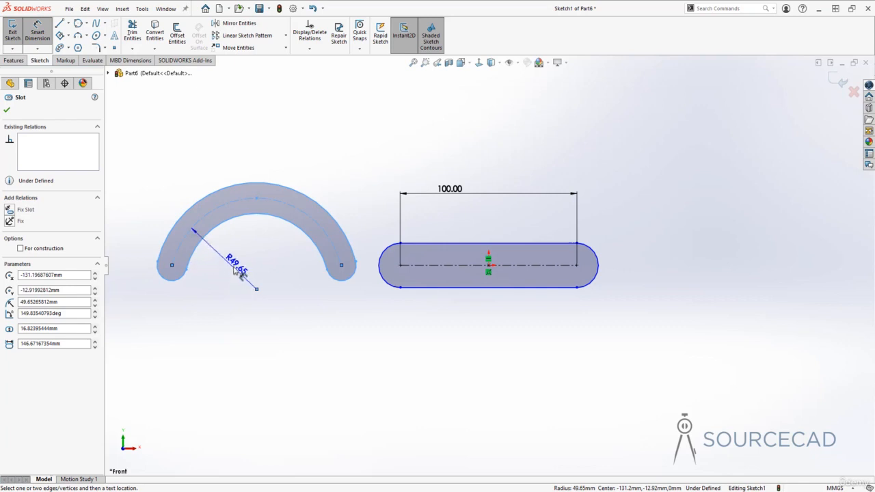
left_click(235, 270)
left_click(197, 255)
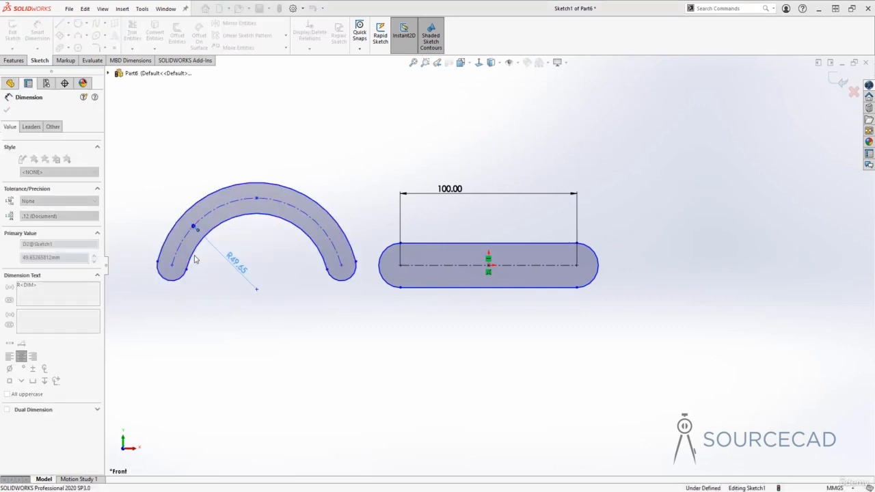
Dimension the arc slot's width between its inner and outer arcs, placing the dimension outside the slot and keeping its value.
left_click(313, 209)
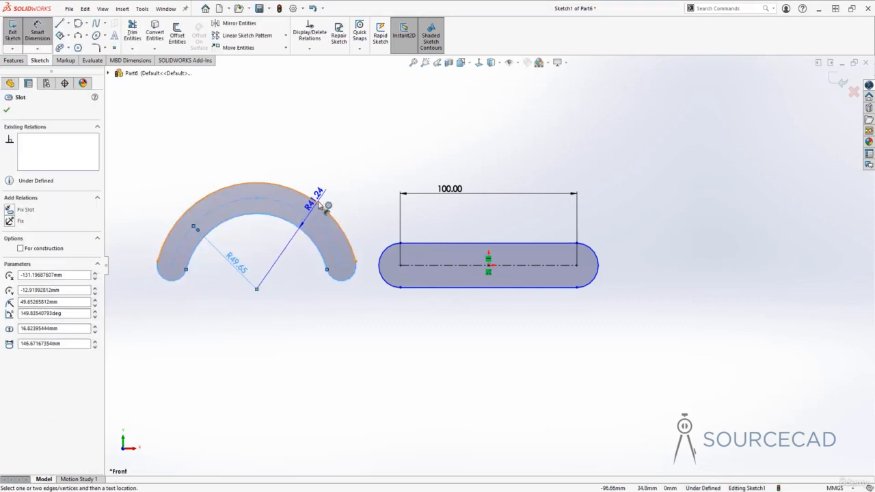
left_click(321, 209)
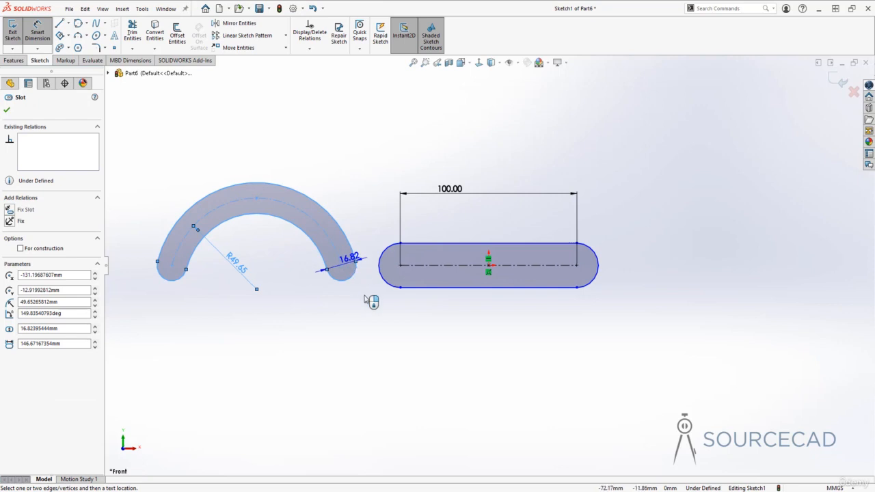
left_click(351, 171)
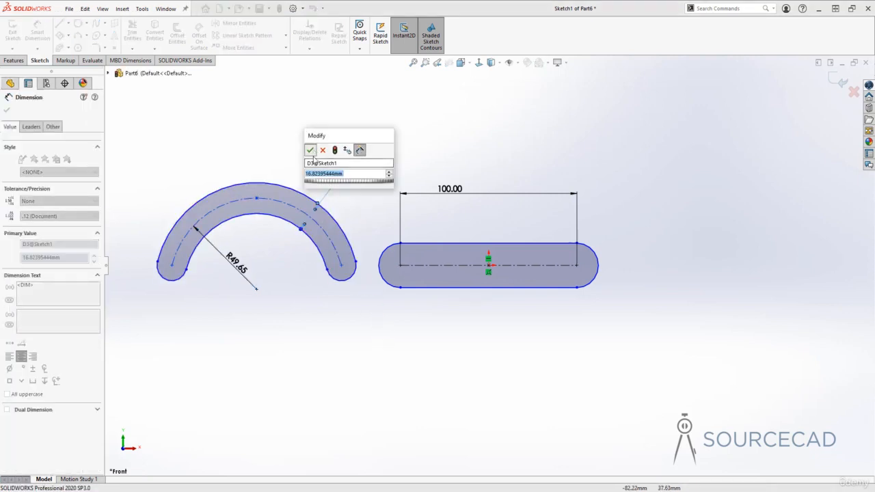
key("Return")
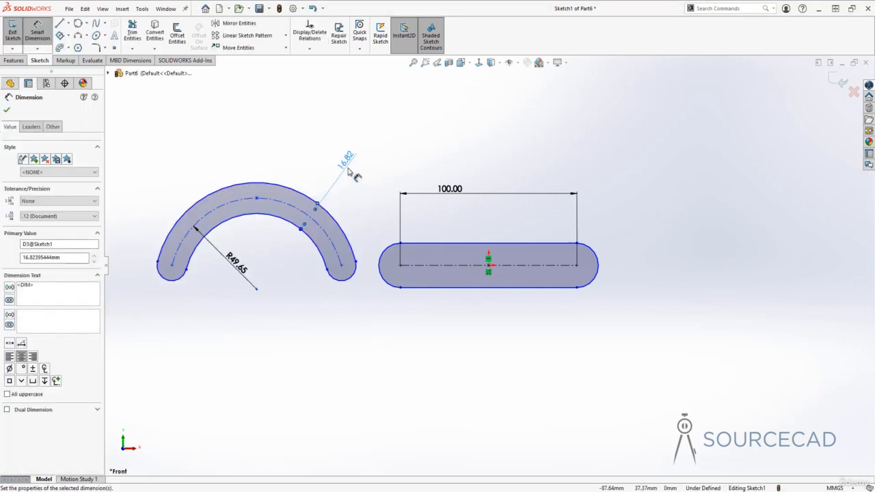
left_click(268, 345)
Sketch a centerpoint arc slot right of the straight slot, about 37 mm in radius, 136° in sweep and 12 mm wide.
left_click(69, 48)
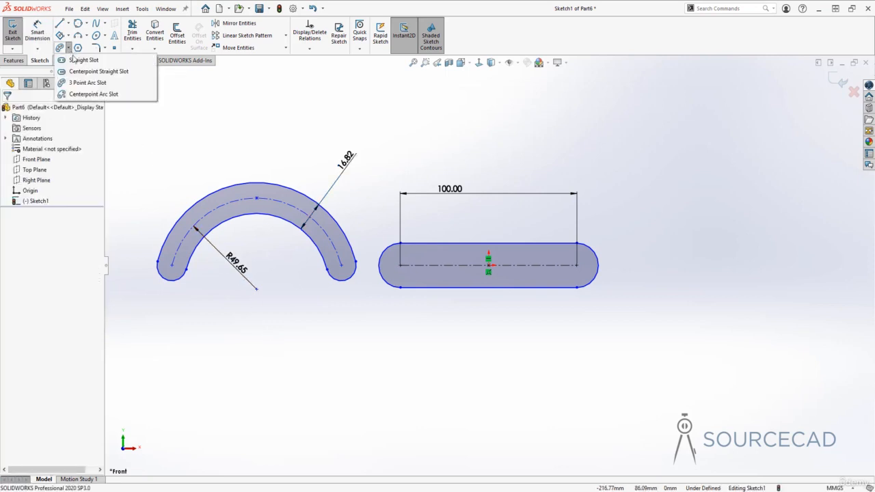
left_click(93, 93)
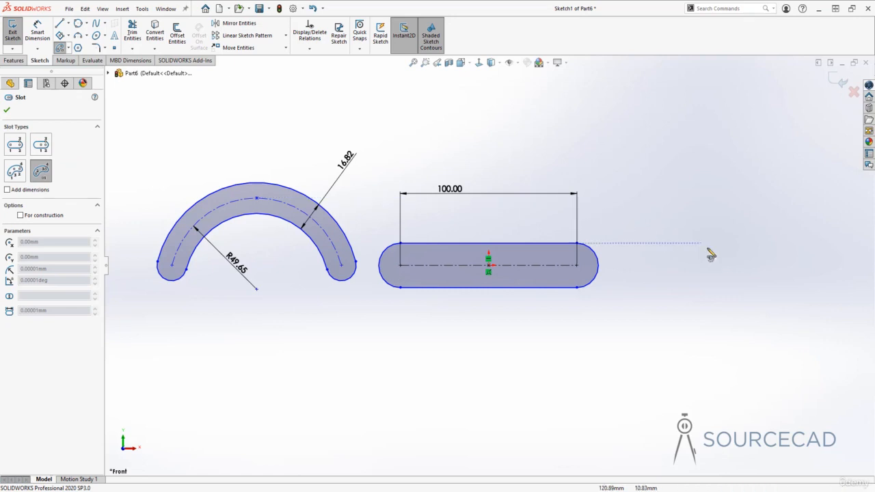
left_click(746, 262)
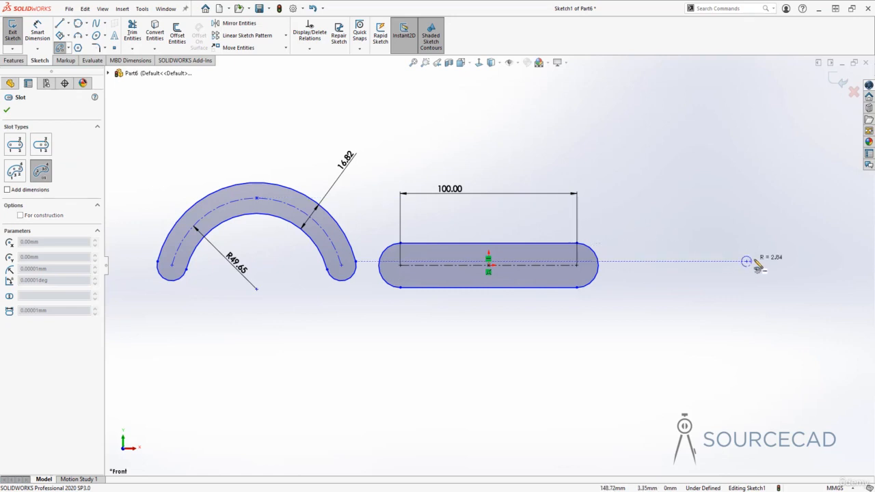
left_click(811, 261)
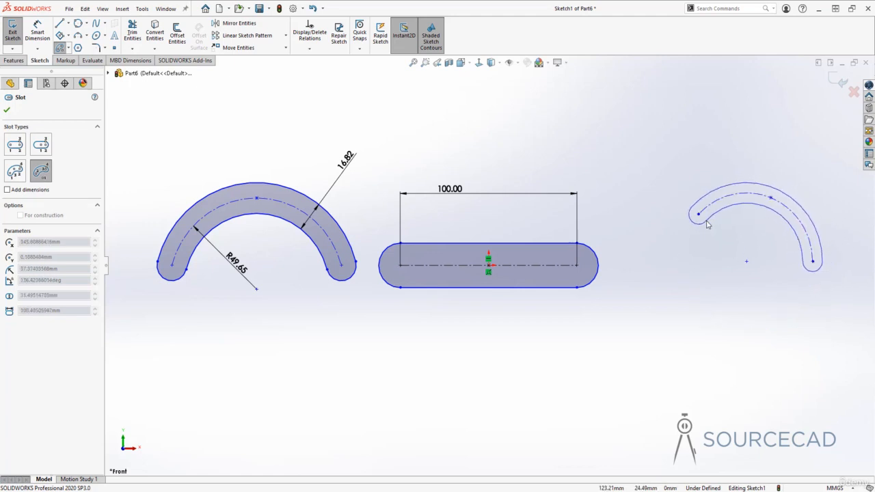
left_click(711, 223)
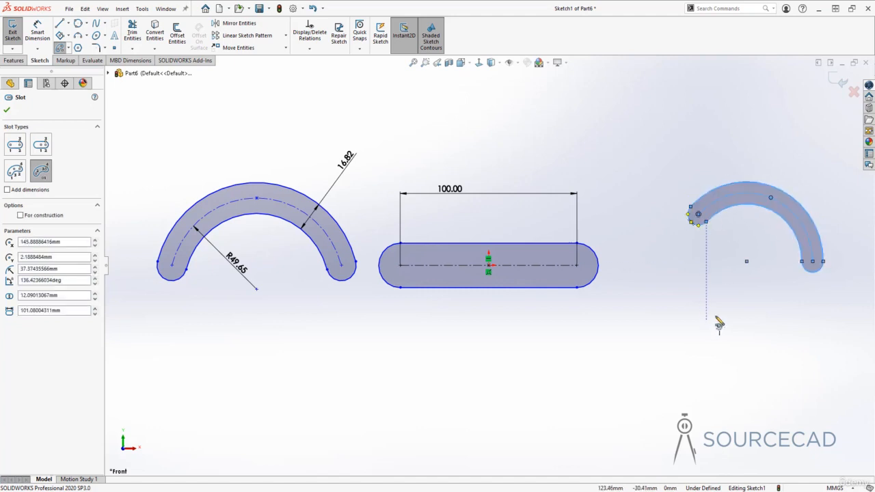
key("Escape")
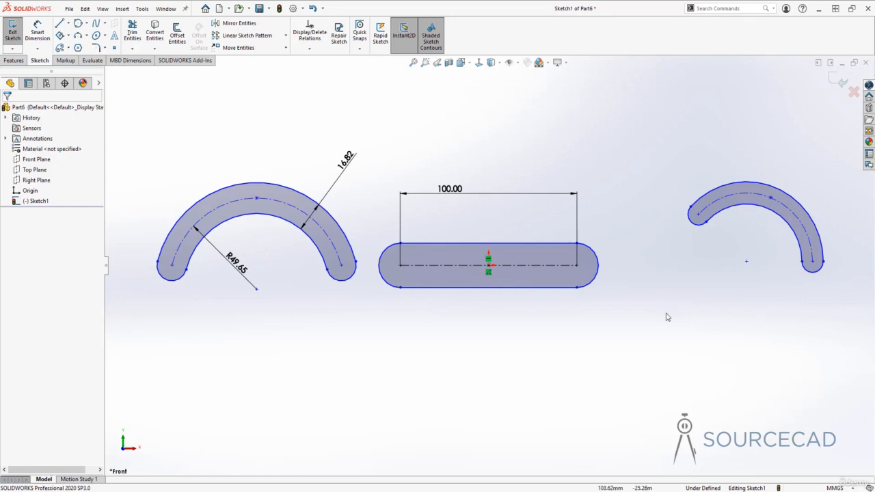
Delete all three slots and their dimensions from the sketch.
scroll(558, 316, "up", 3)
mouse_move(250, 145)
left_mouse_down()
mouse_move(597, 298)
mouse_move(768, 349)
left_mouse_up()
key("Delete")
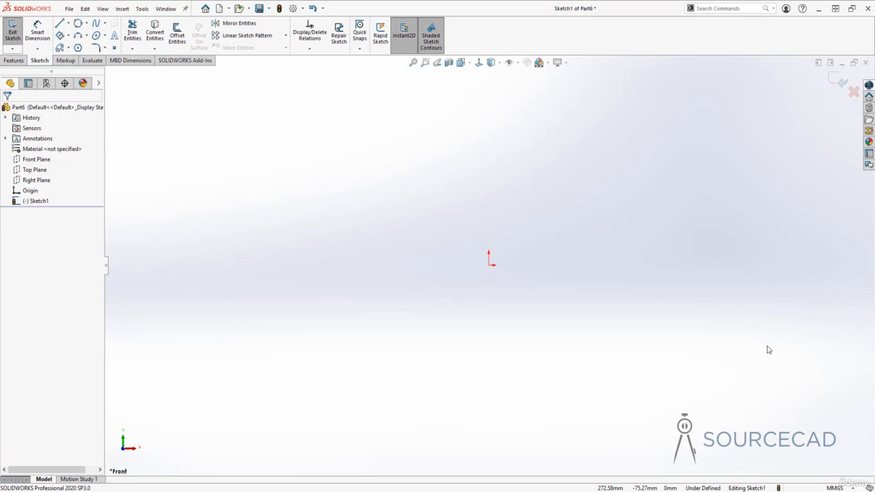
Place three sketch points: two left of the origin, one above and one below its level, and a third just above the origin.
left_click(115, 49)
left_click(332, 199)
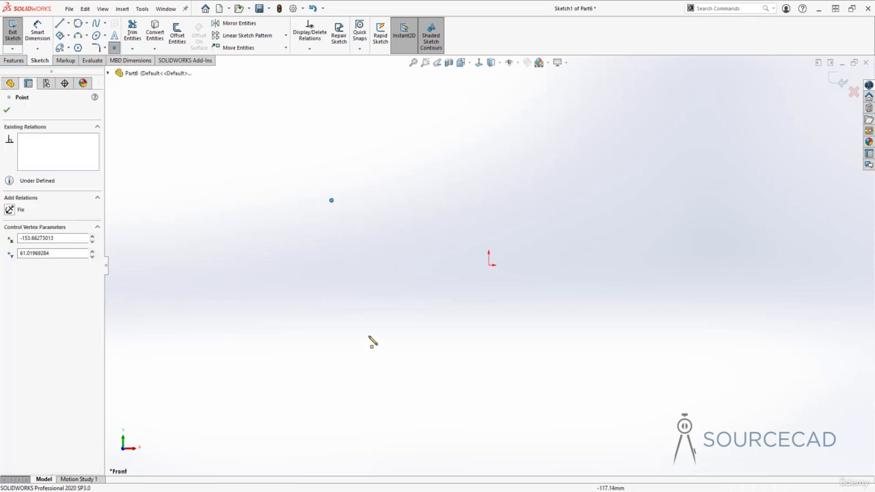
left_click(360, 285)
left_click(479, 191)
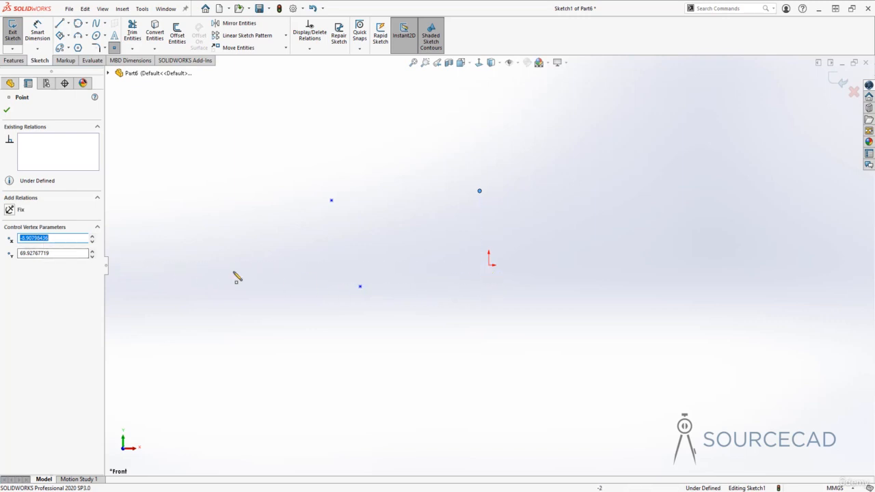
Move the third point onto the origin by setting its X and Y coordinates to 0.
type("0")
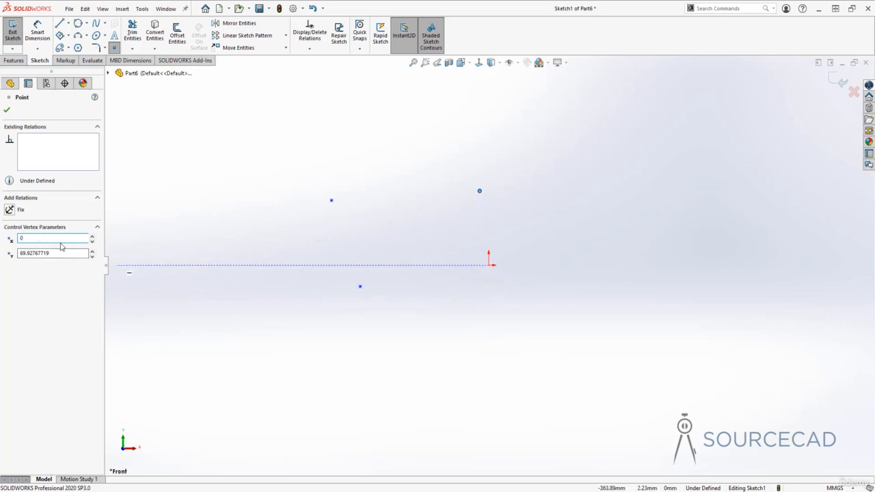
key("Tab")
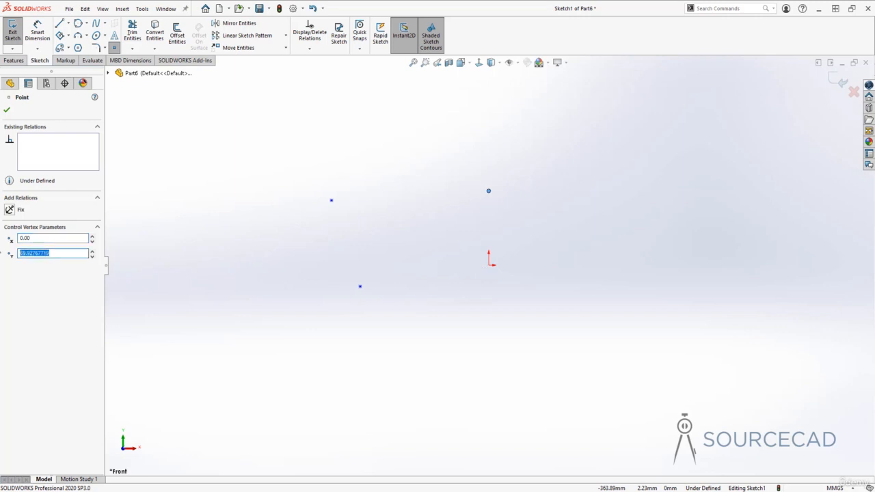
type("0")
left_click(7, 112)
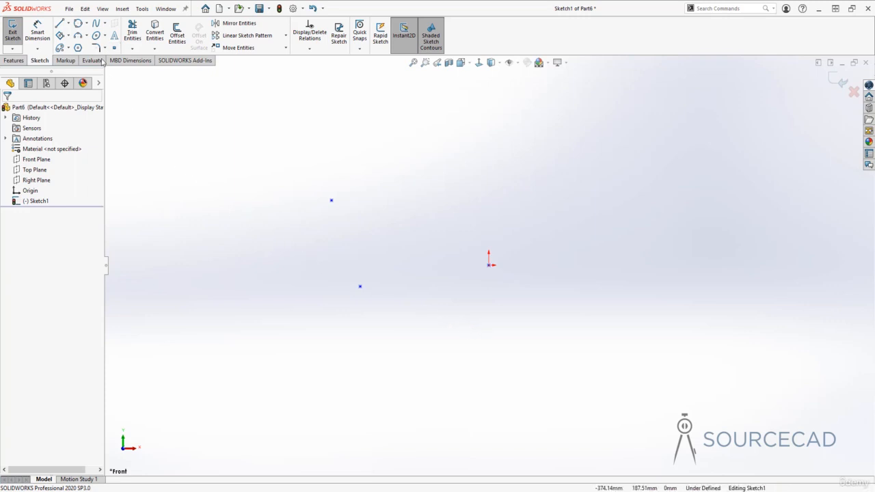
Sketch a center circle above and left of the origin, about 41 mm in radius.
left_click(87, 23)
left_click(99, 32)
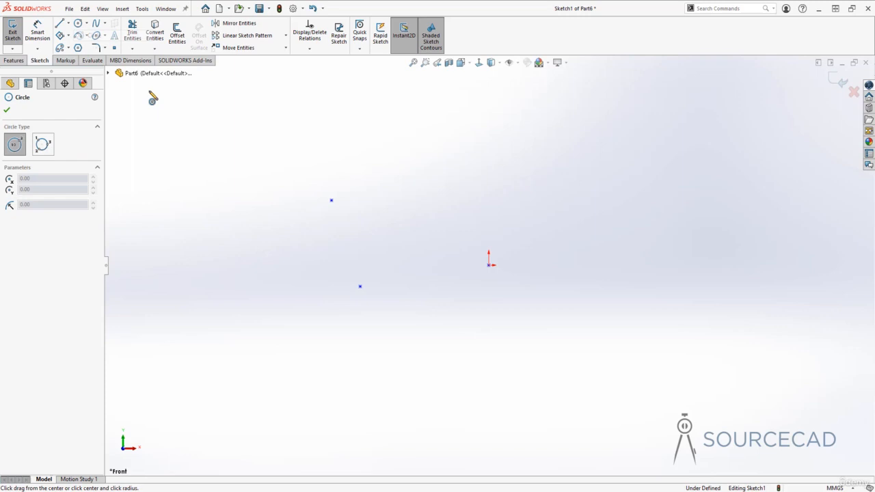
left_click(400, 205)
left_click(412, 246)
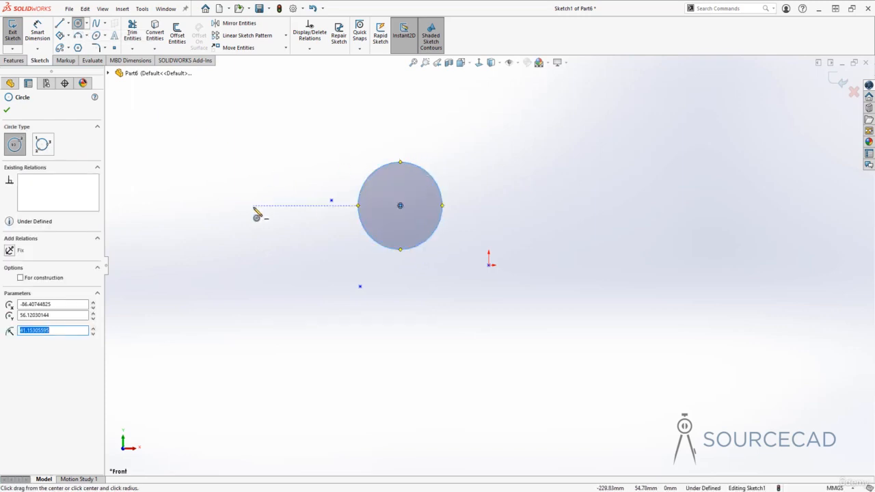
key("Escape")
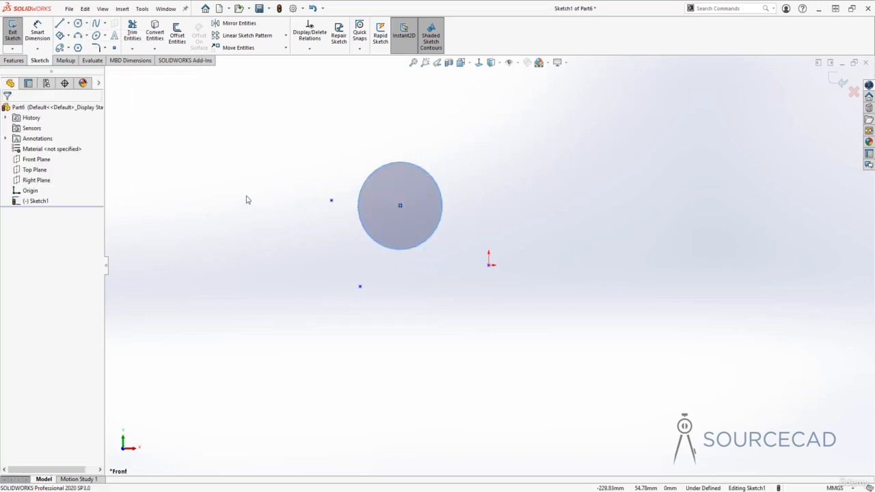
Place a point on the circle's upper-right edge and pull it slightly inward to shrink the circle.
left_click(115, 48)
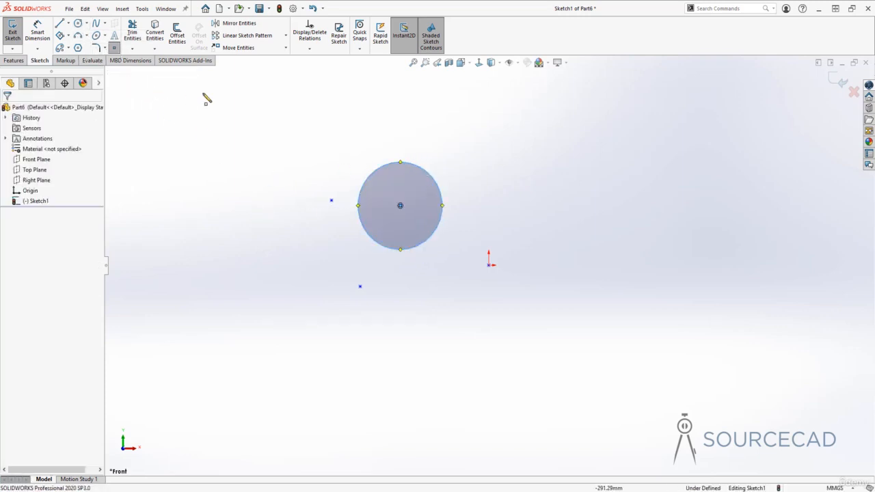
left_click(428, 177)
key("Escape")
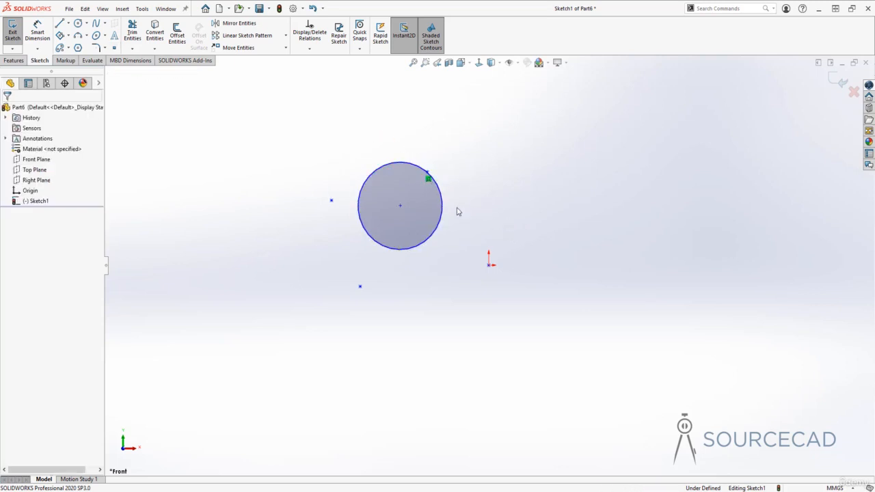
mouse_move(429, 176)
left_mouse_down()
mouse_move(433, 171)
mouse_move(448, 194)
mouse_move(432, 194)
left_mouse_up()
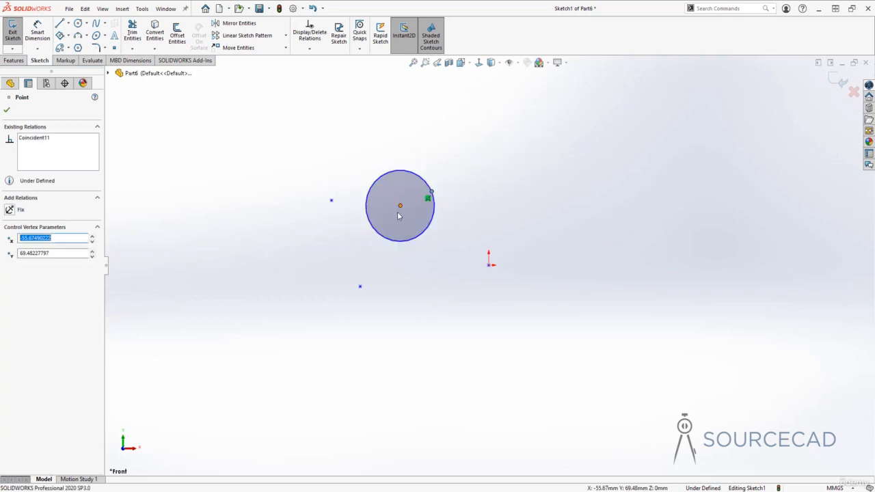
Sketch a horizontal line about 196 mm long below the circle and the origin.
key("Escape")
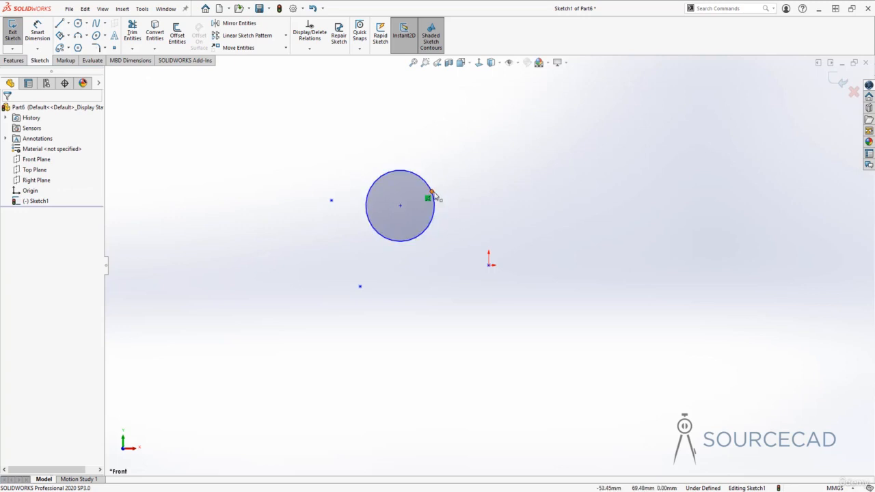
left_click(322, 352)
left_click(523, 352)
key("Escape")
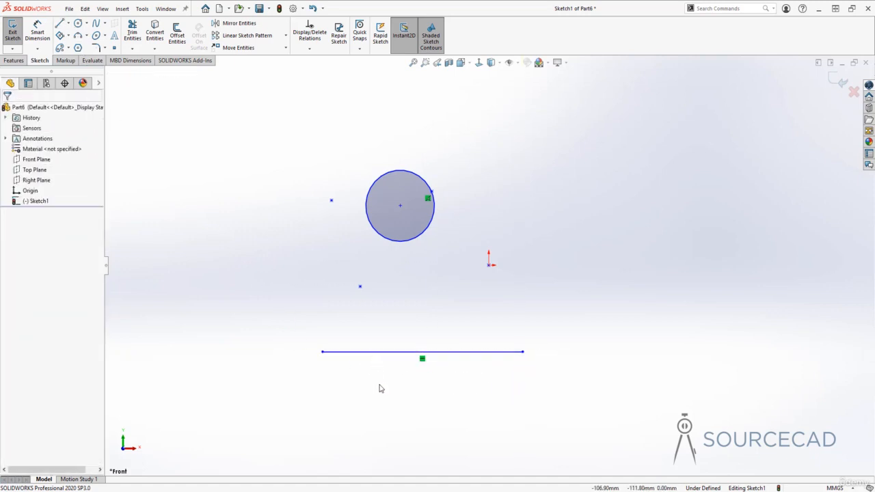
left_click(380, 388)
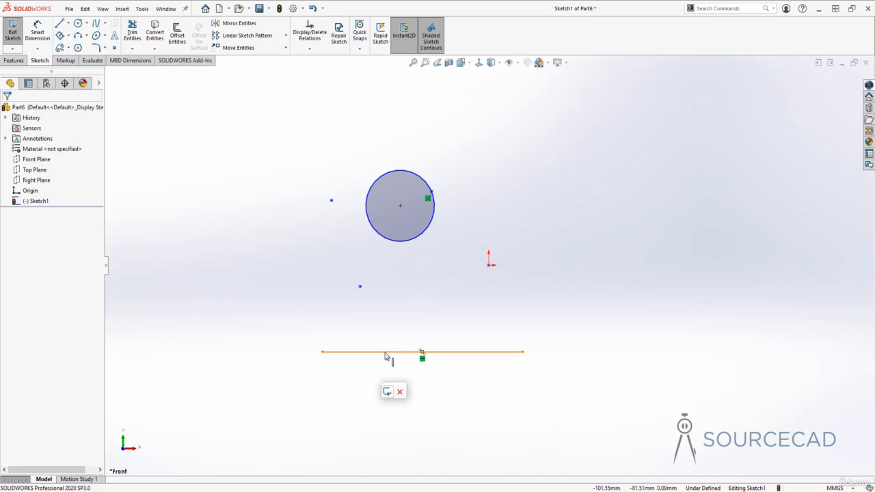
Dimension the horizontal line's length below it and set it to 100 mm.
left_click(41, 30)
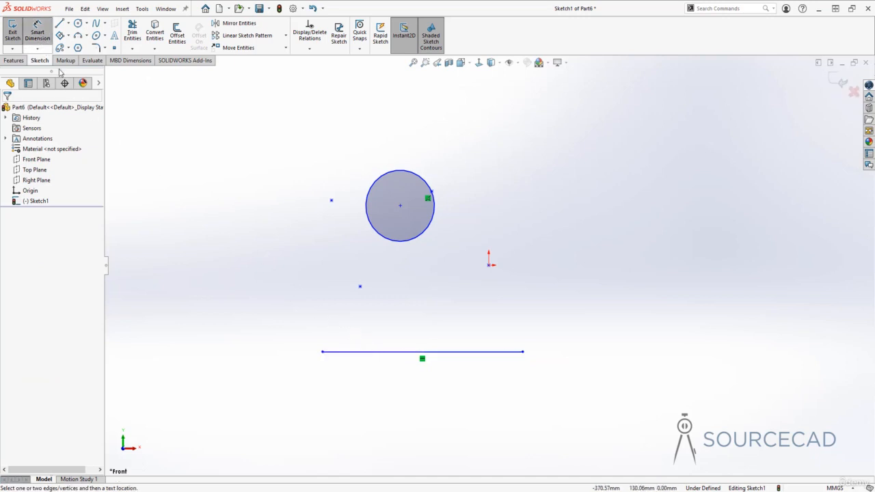
left_click(390, 352)
left_click(391, 402)
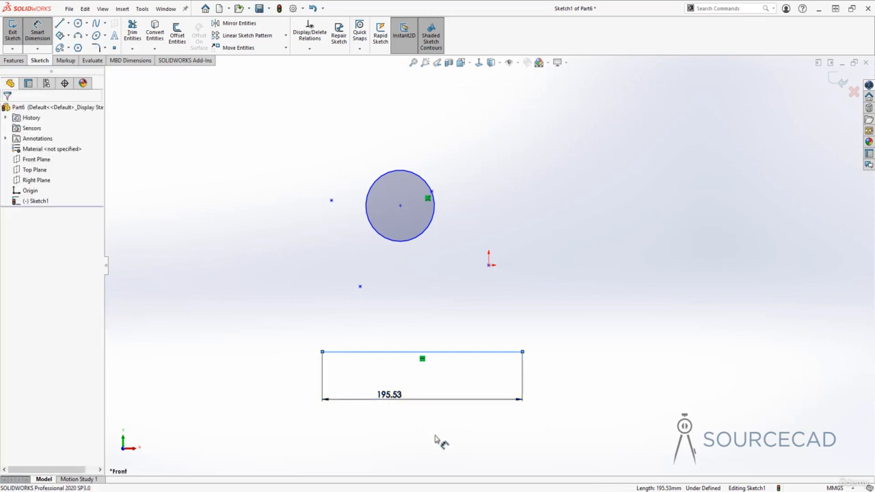
type("100")
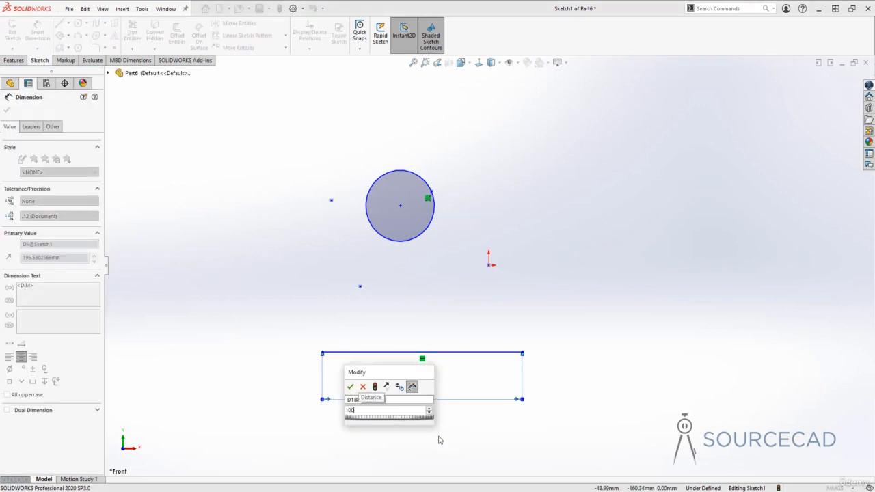
key("Return")
key("Escape")
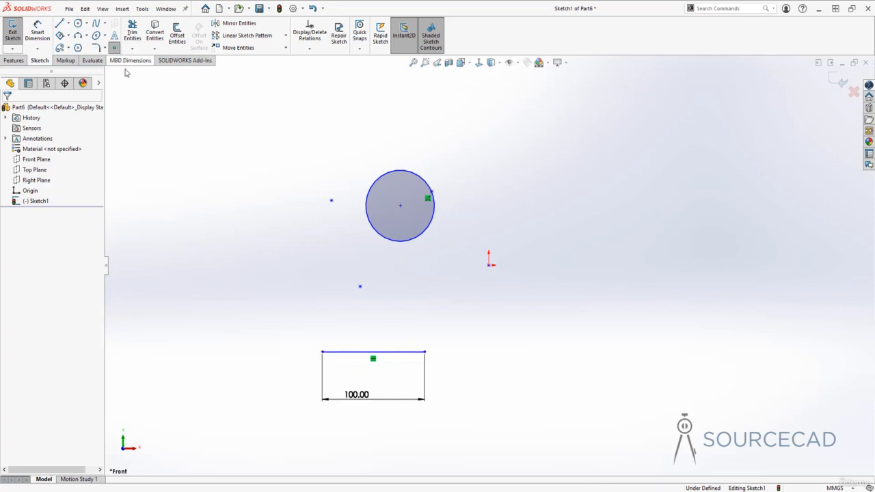
Place a sketch point on the horizontal line near its left end and dimension it 20 mm from that endpoint.
left_click(114, 48)
left_click(344, 352)
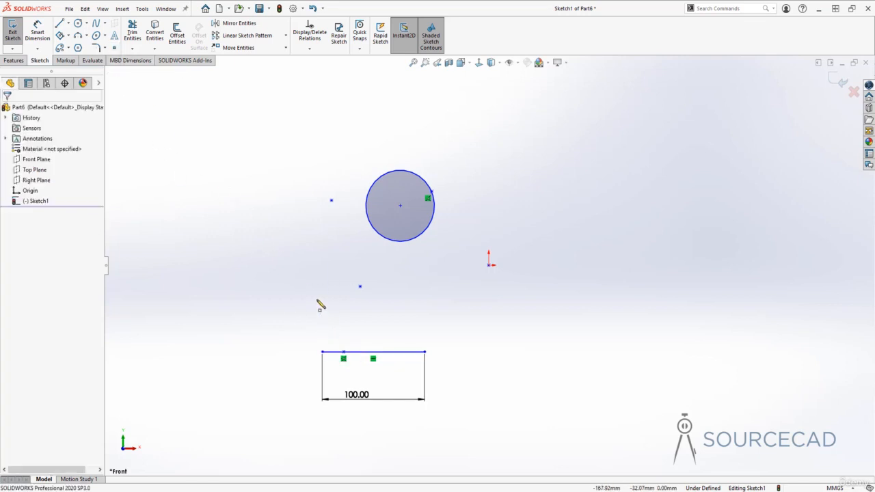
left_click(44, 27)
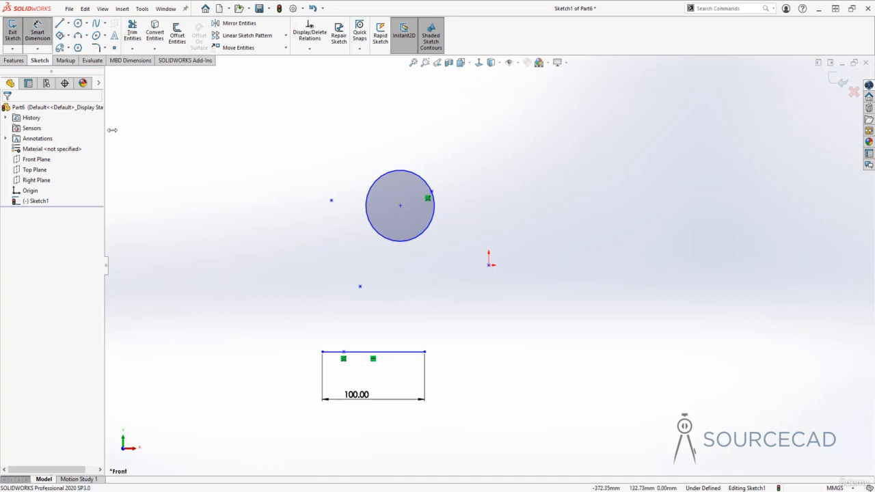
left_click(323, 352)
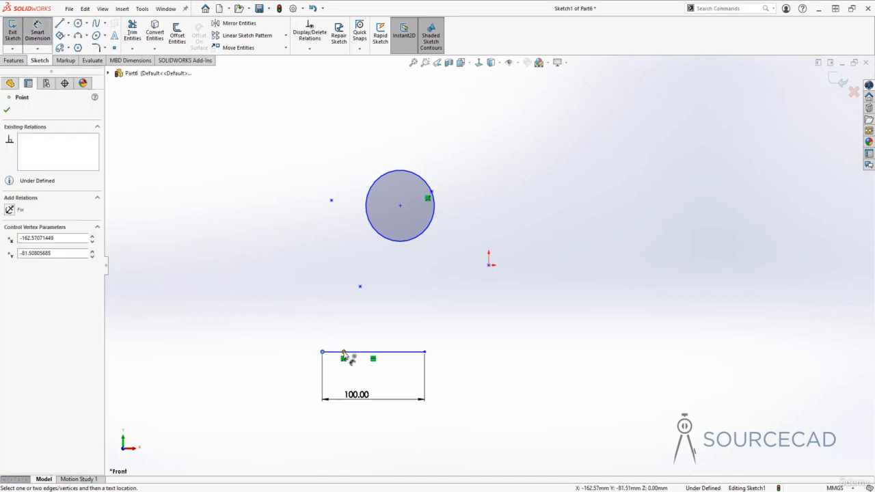
left_click(344, 353)
left_click(347, 344)
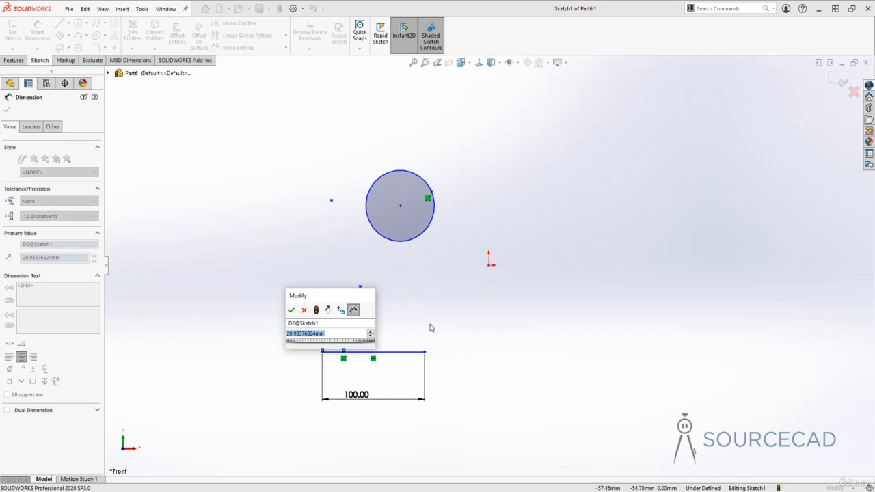
type("20")
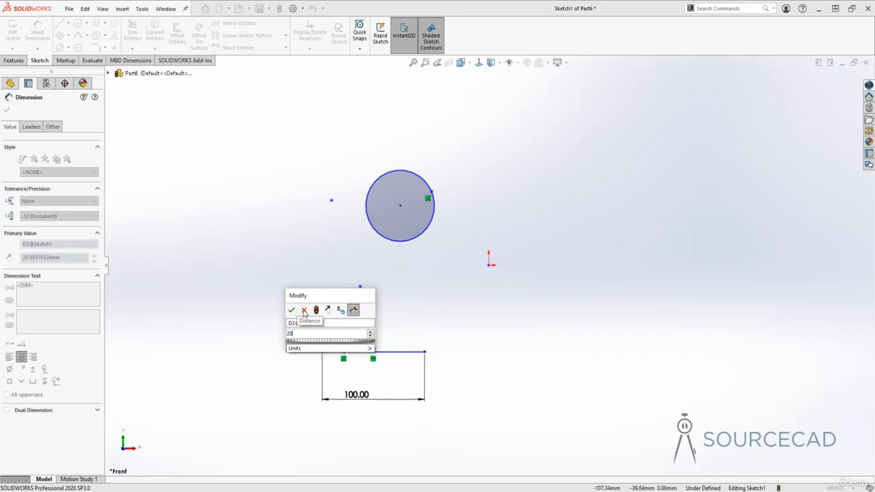
left_click(291, 310)
left_click(287, 381)
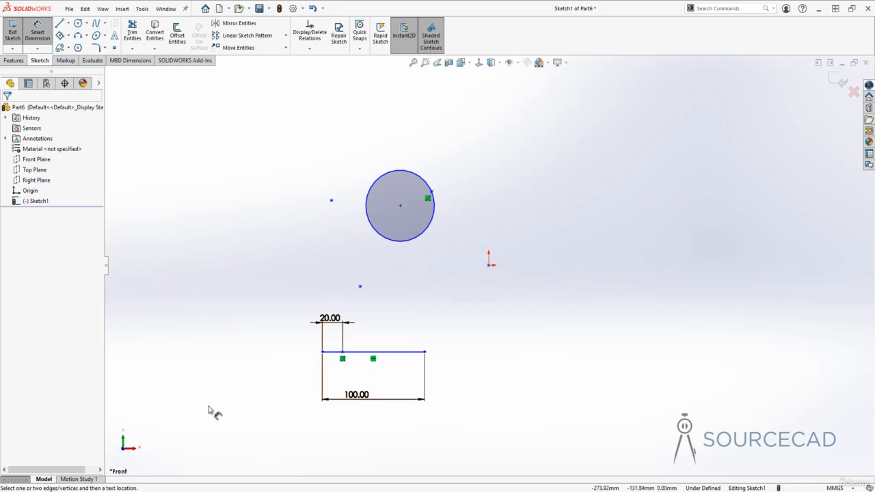
key("Escape")
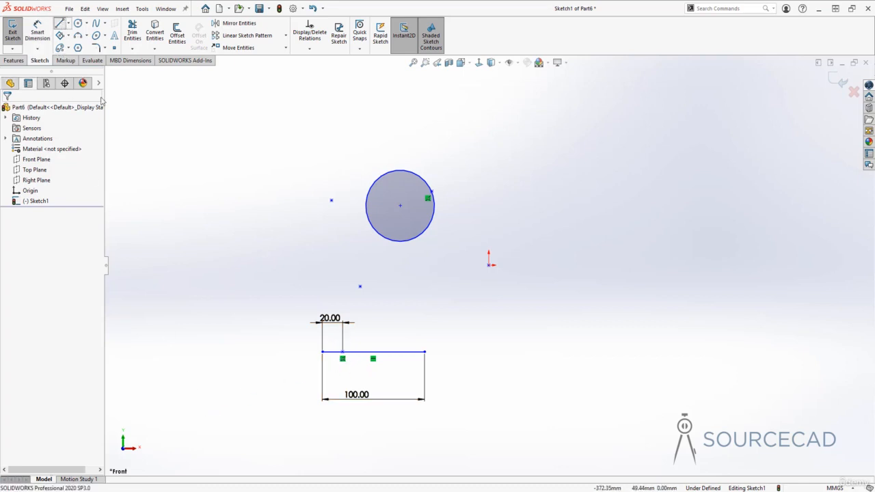
Sketch a zigzag chain of three connected lines starting at the point on the horizontal line, the last segment about 83 mm long.
left_click(60, 23)
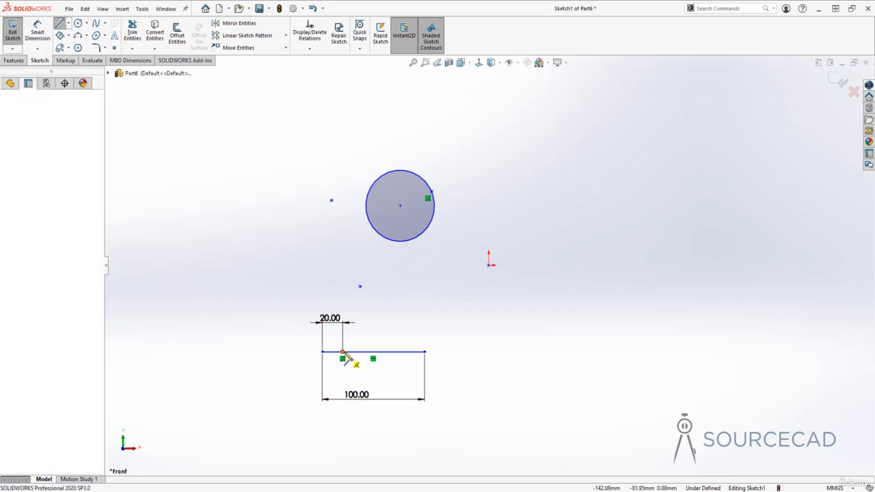
left_click(342, 351)
left_click(387, 306)
left_click(455, 333)
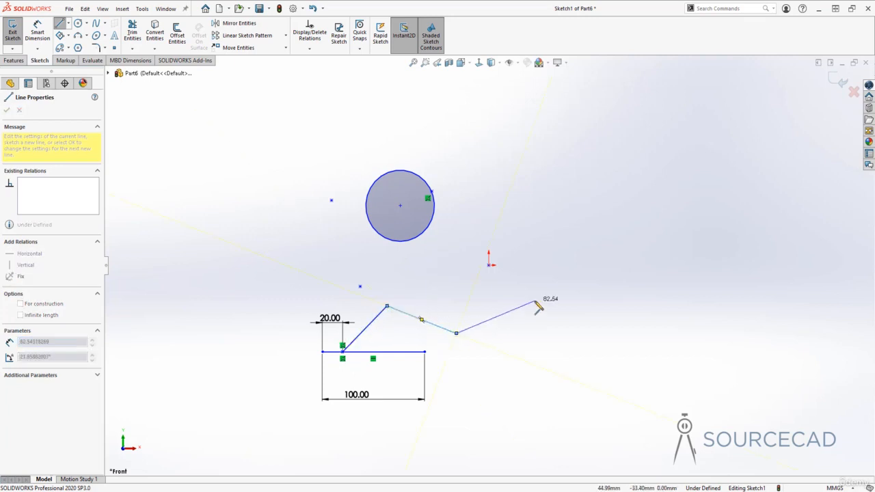
left_click(534, 301)
key("Escape")
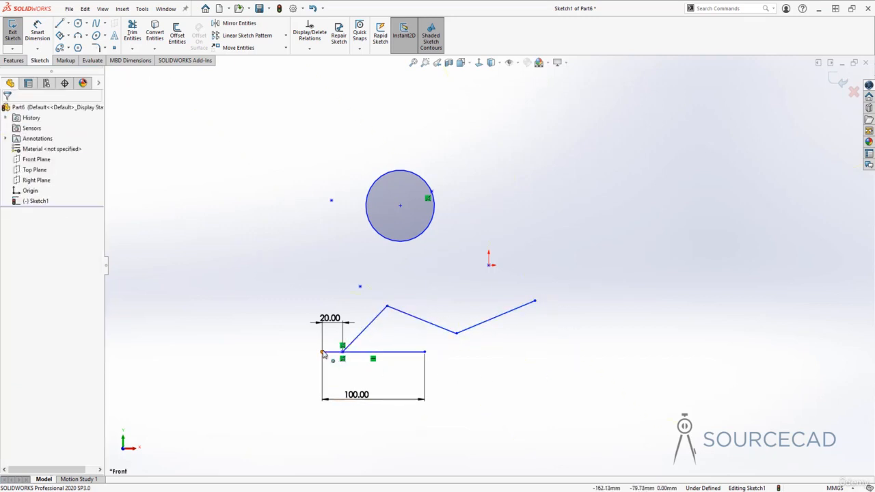